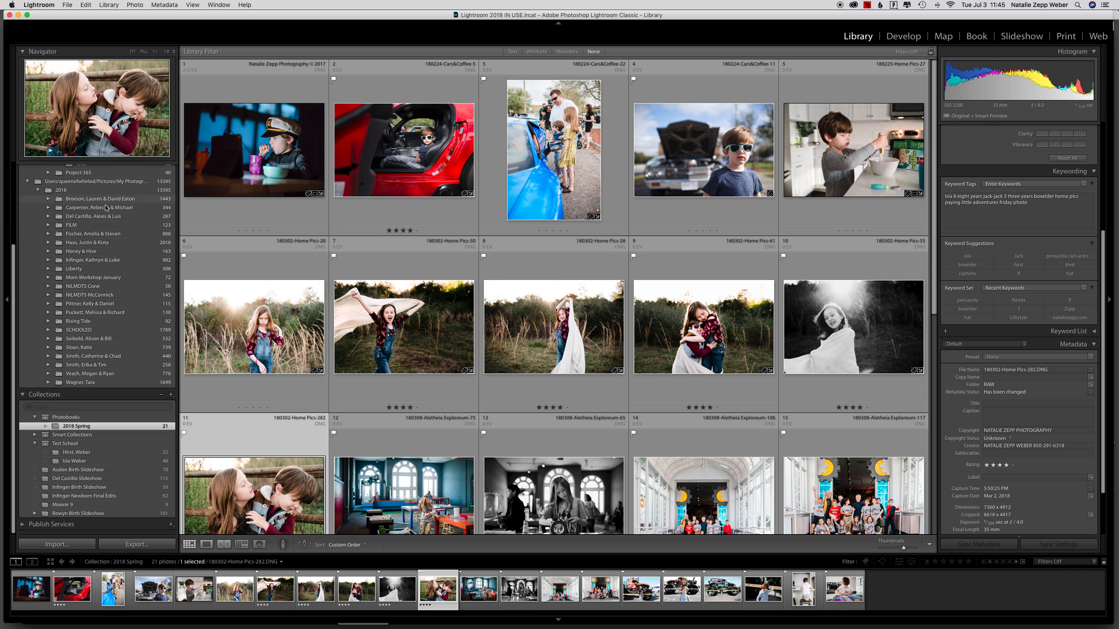
# - Show all photos in the upper 2018 folder, the one containing Home Pics and Project 365
pyautogui.scroll(3, 106, 208)
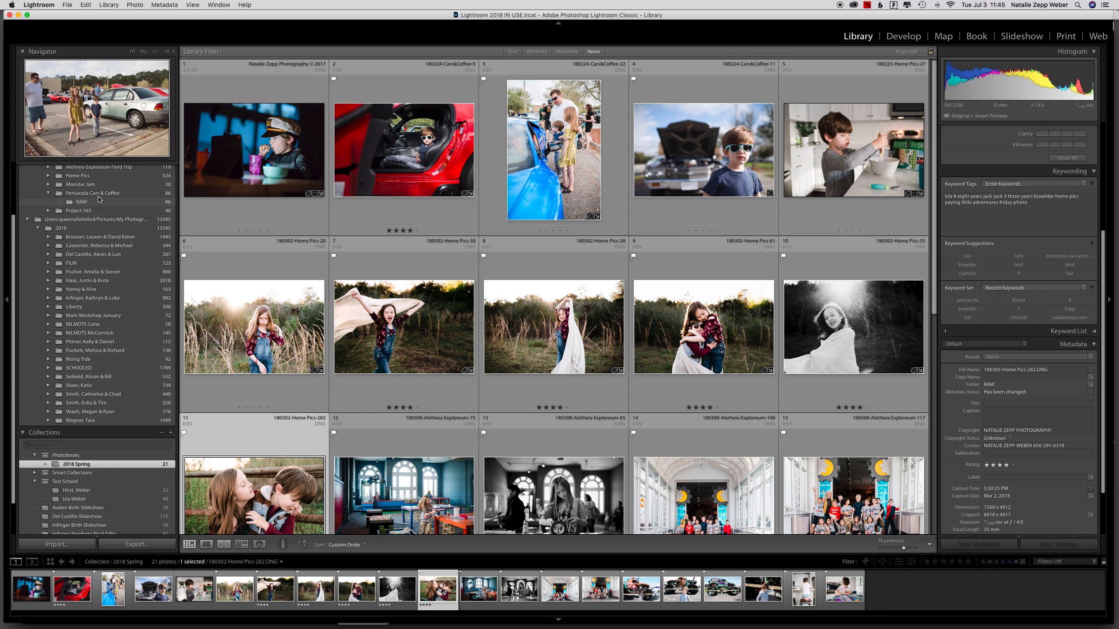
pyautogui.scroll(3, 98, 199)
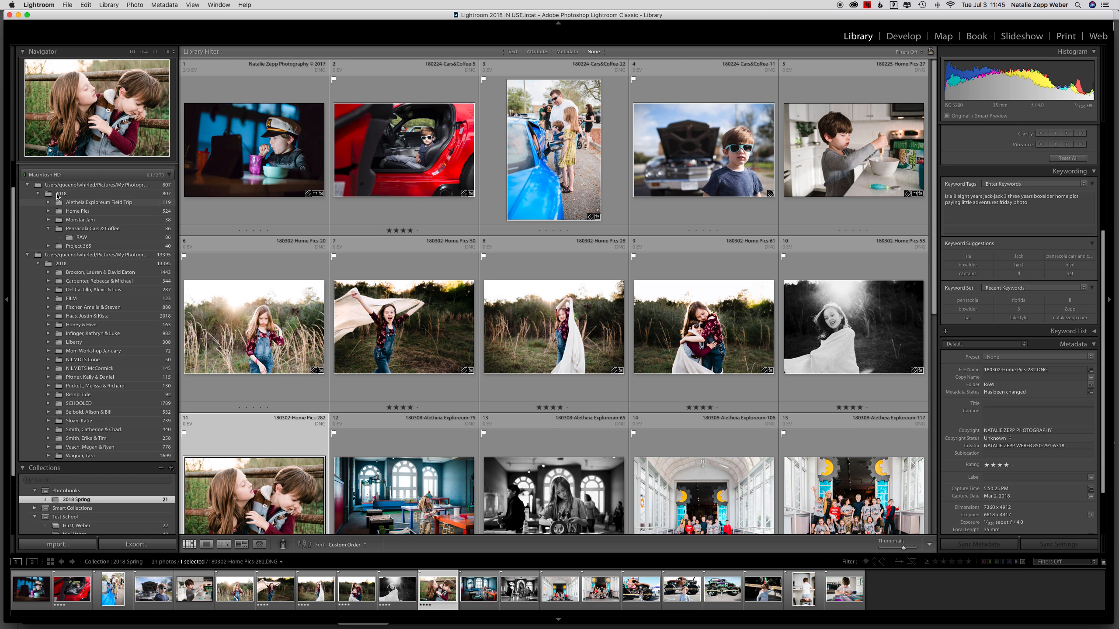
pyautogui.click(58, 195)
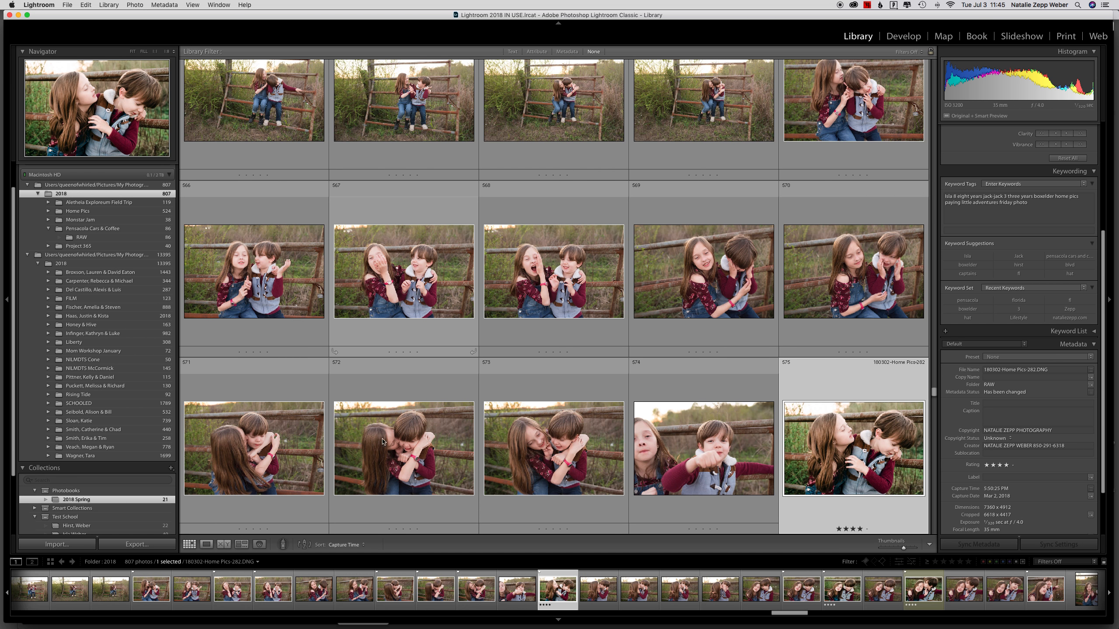
# - Create a collection set named Slideshows inside Photobooks, and move it out to the top level of the collections
pyautogui.scroll(-2, 86, 480)
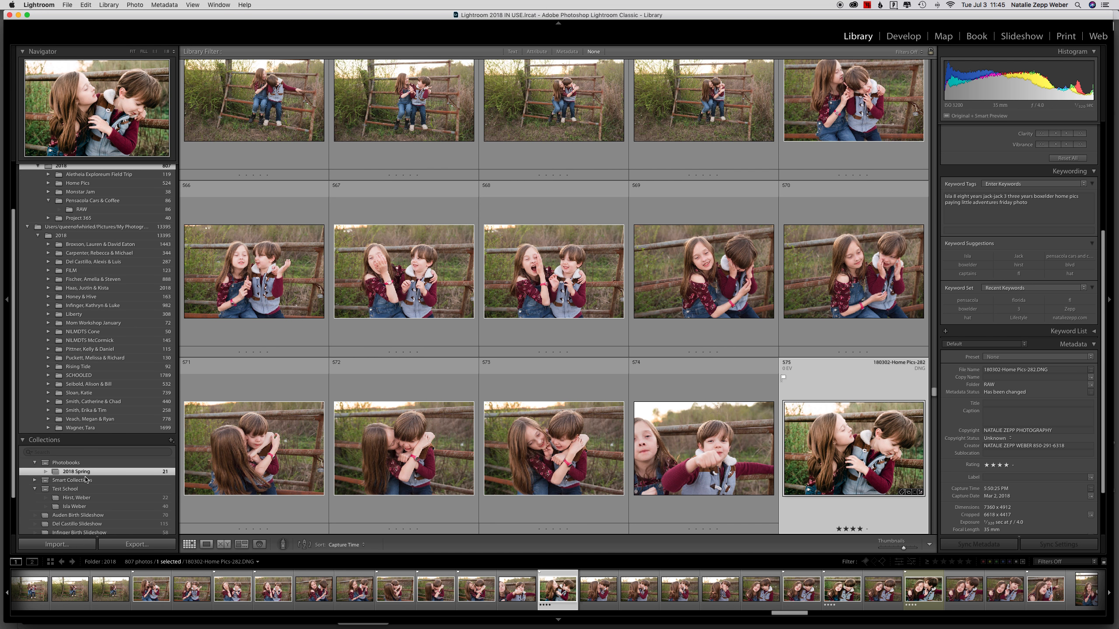
pyautogui.scroll(-2, 81, 463)
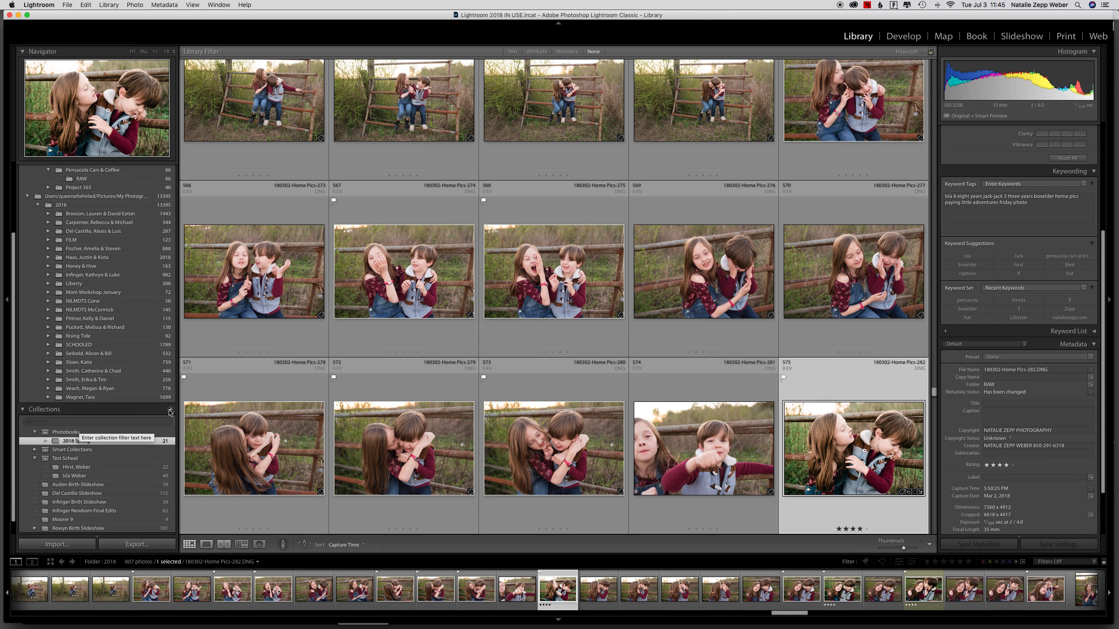
pyautogui.click(171, 411)
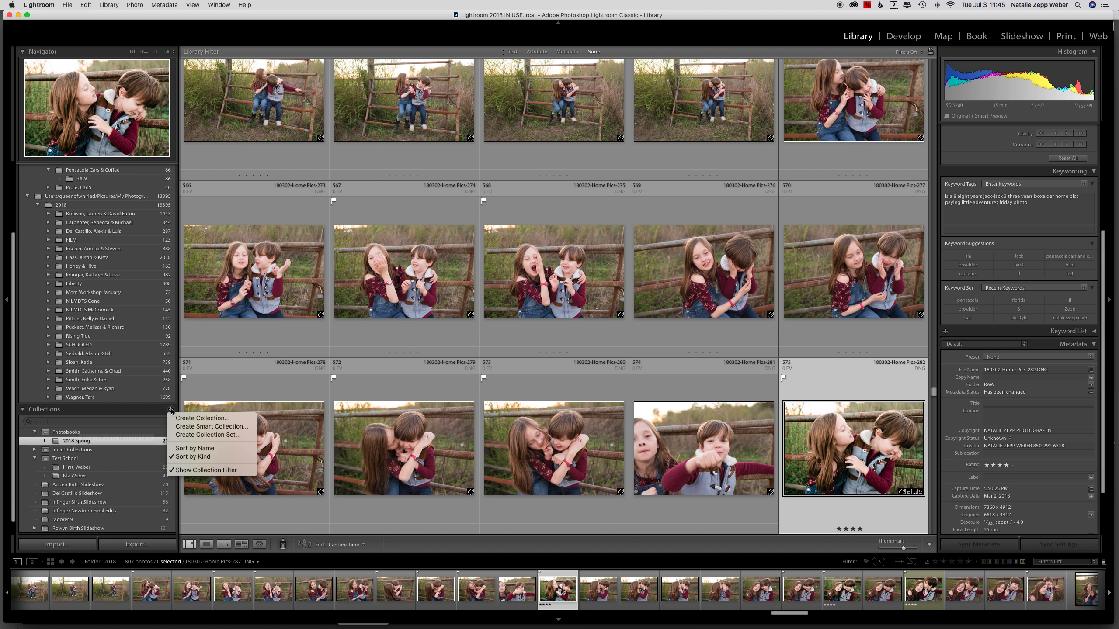
pyautogui.click(192, 435)
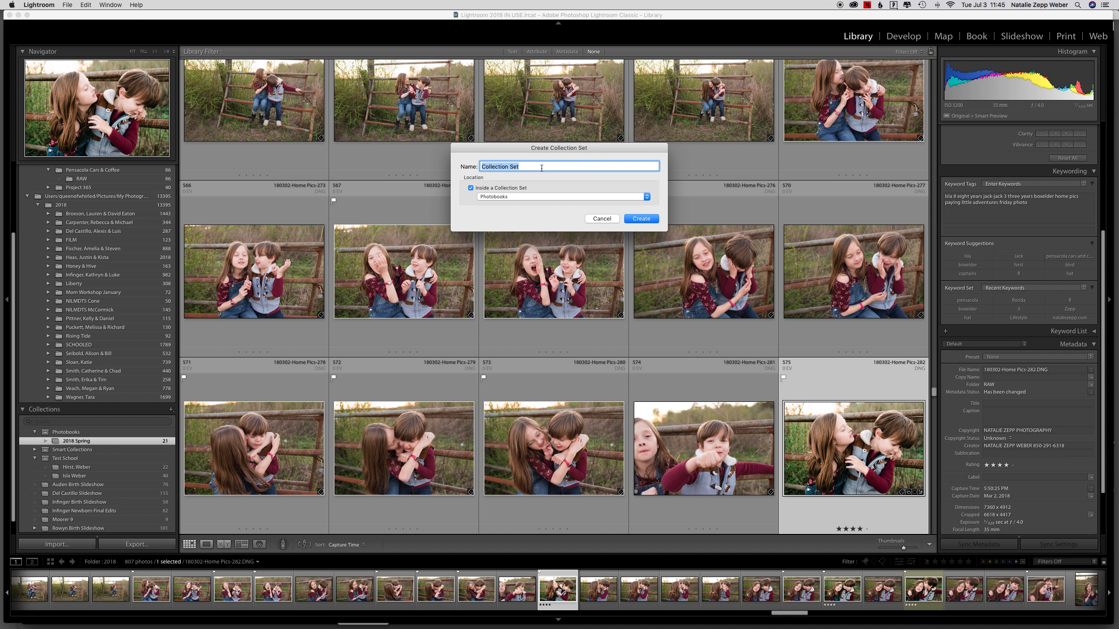
pyautogui.write('Slideshows')
pyautogui.click(641, 219)
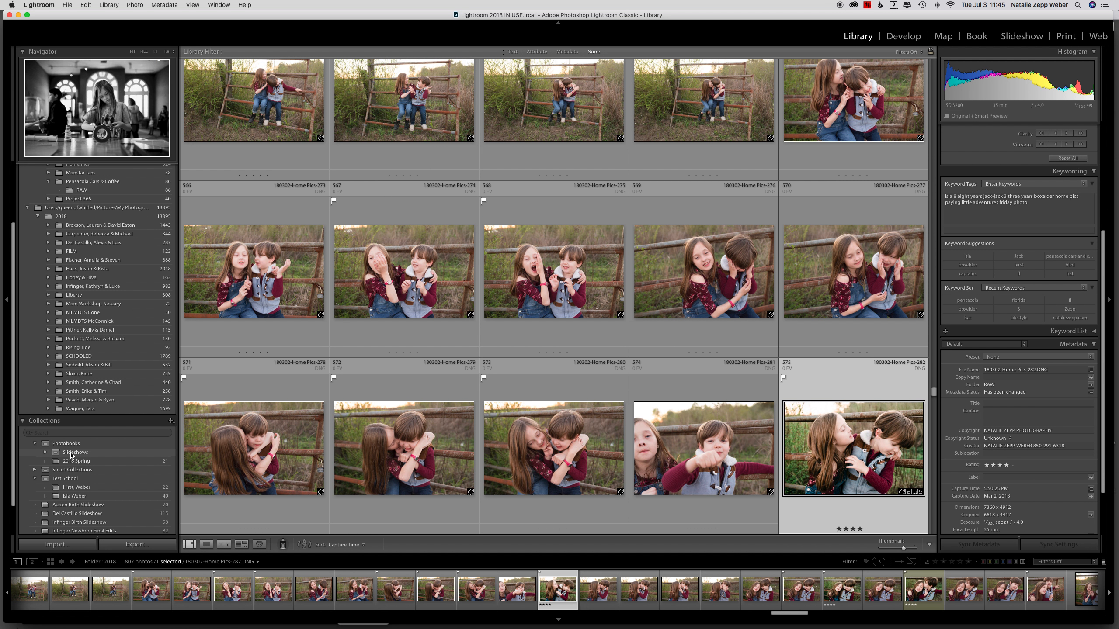
pyautogui.moveTo(71, 456); pyautogui.dragTo(73, 442)
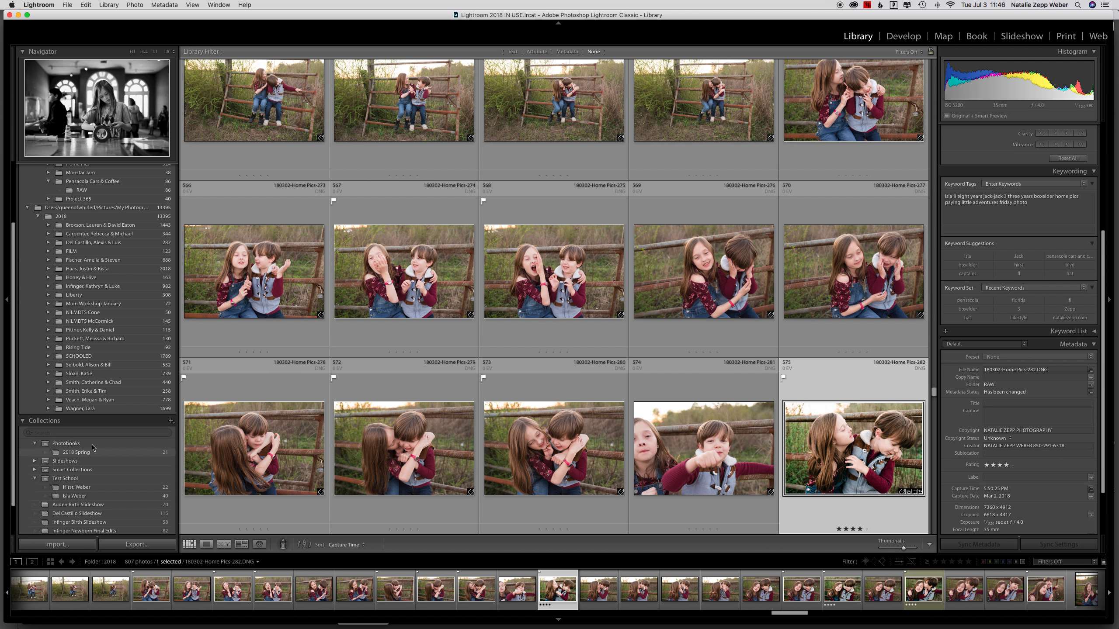
# - Create a collection named 2018 Summer inside the Photobooks set without including the selected photos
pyautogui.click(66, 444)
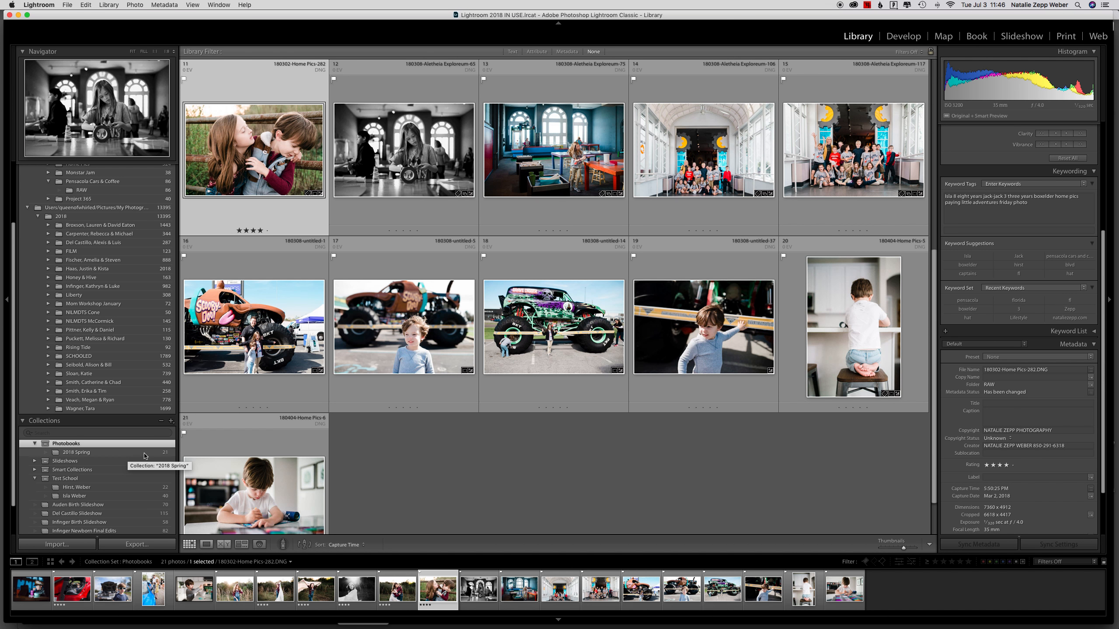
pyautogui.click(169, 421)
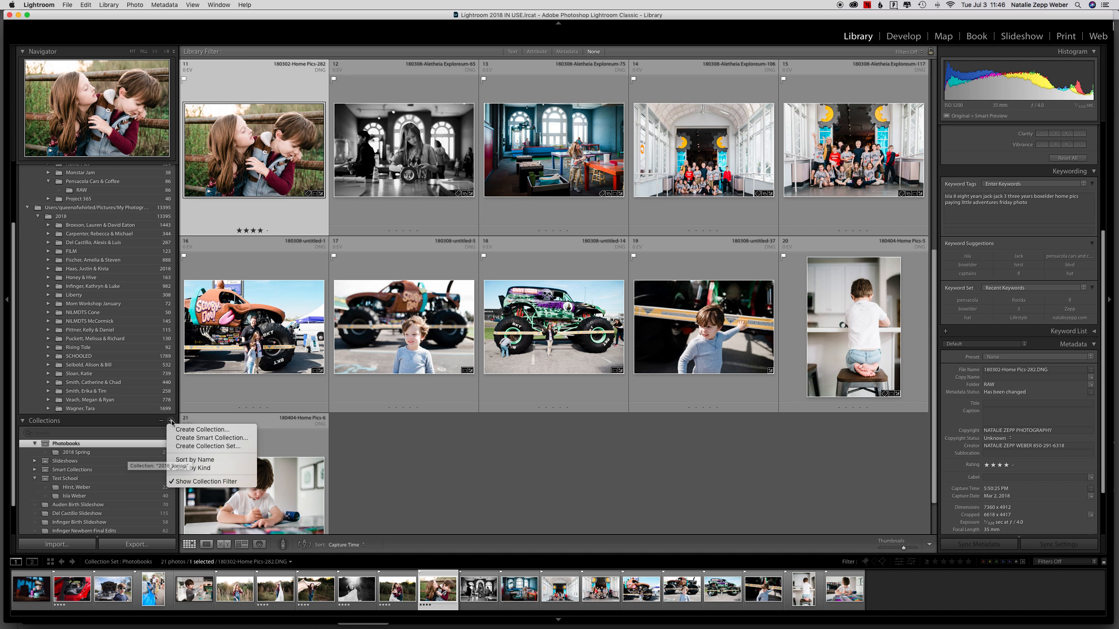
pyautogui.click(202, 430)
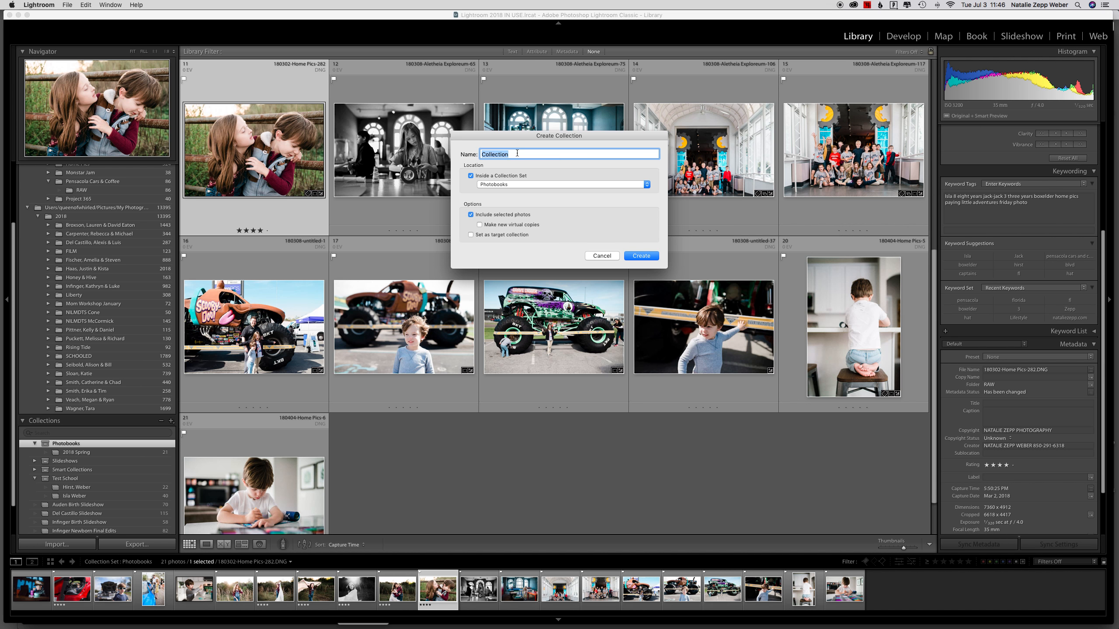
pyautogui.write('2018 Summer')
pyautogui.click(470, 216)
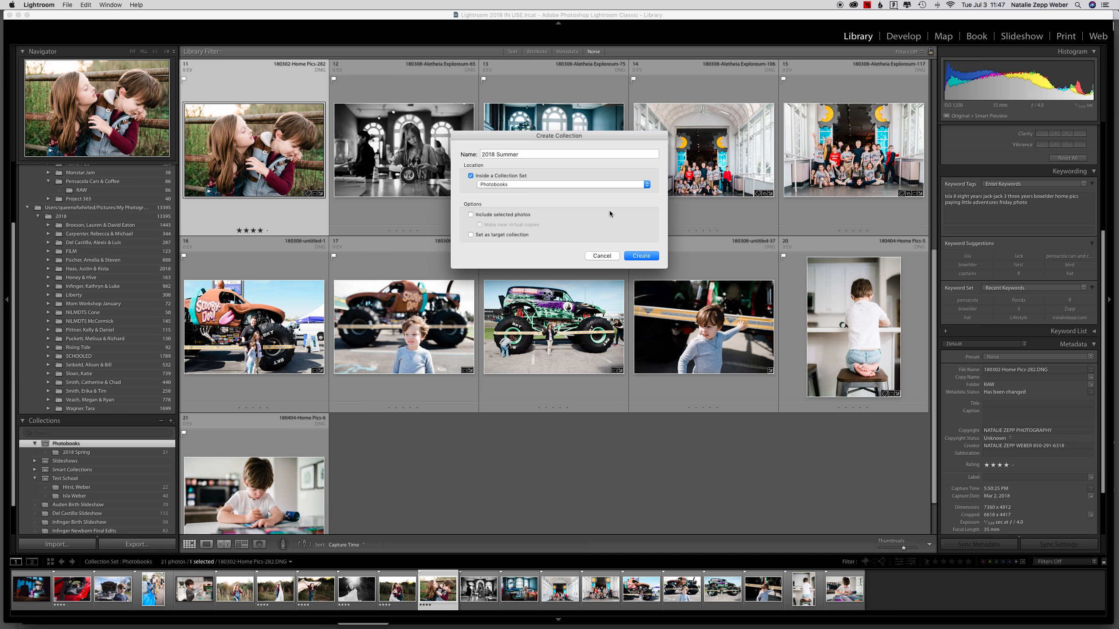
pyautogui.click(640, 256)
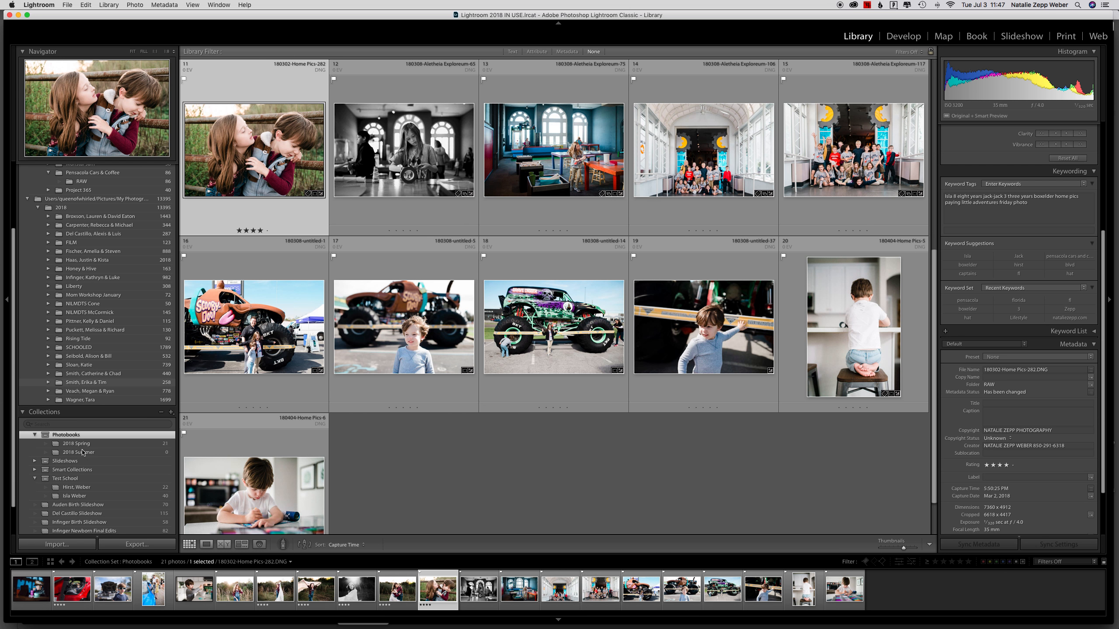
# - Look through the photos in the 2018 Spring collection
pyautogui.click(73, 444)
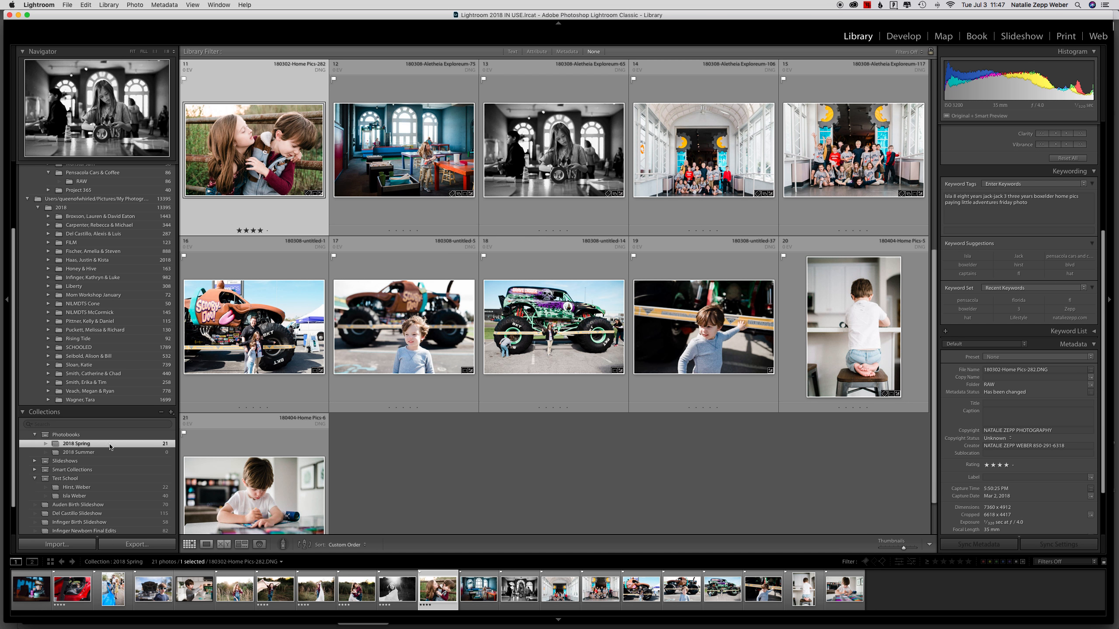
pyautogui.scroll(5, 665, 361)
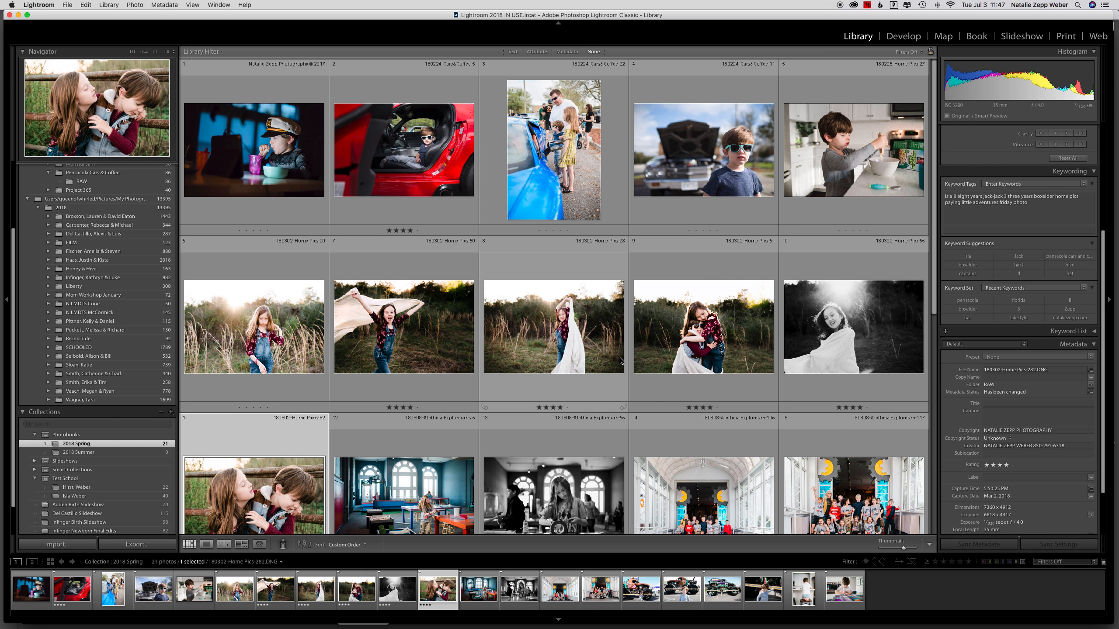
pyautogui.scroll(-3, 618, 363)
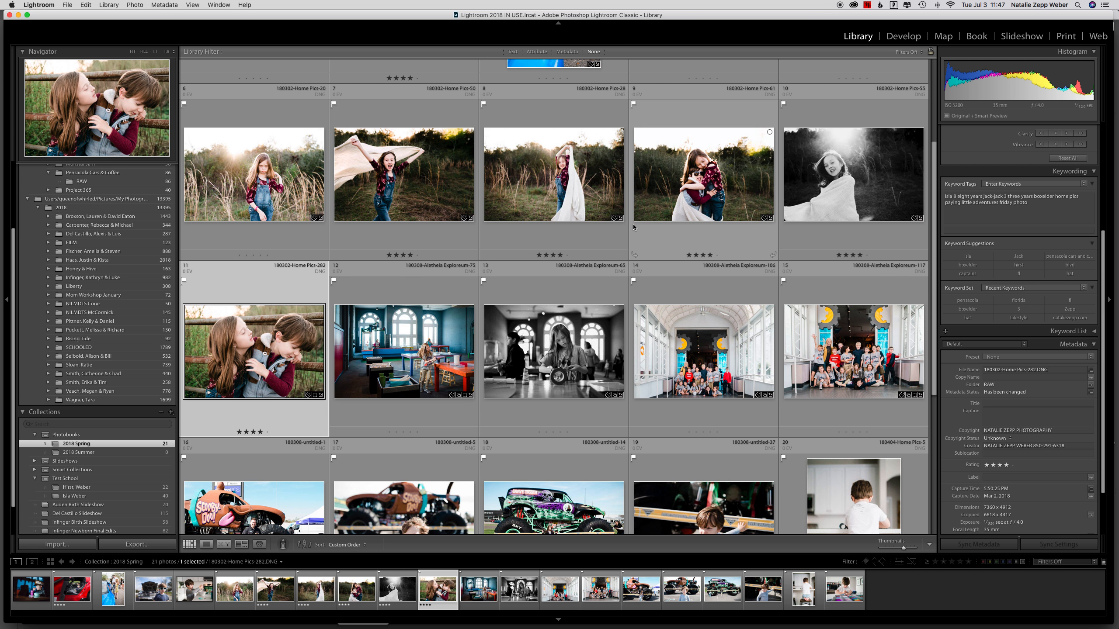
pyautogui.scroll(3, 598, 241)
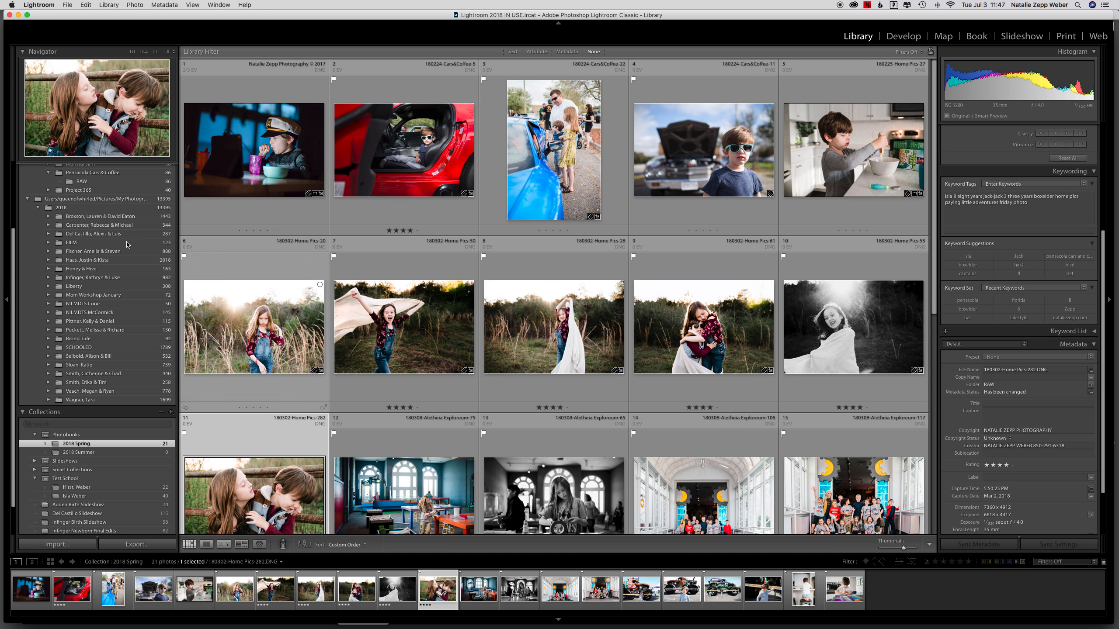
# - Return to the upper 2018 folder containing Home Pics and filter its photos to flagged ones only
pyautogui.scroll(1, 105, 206)
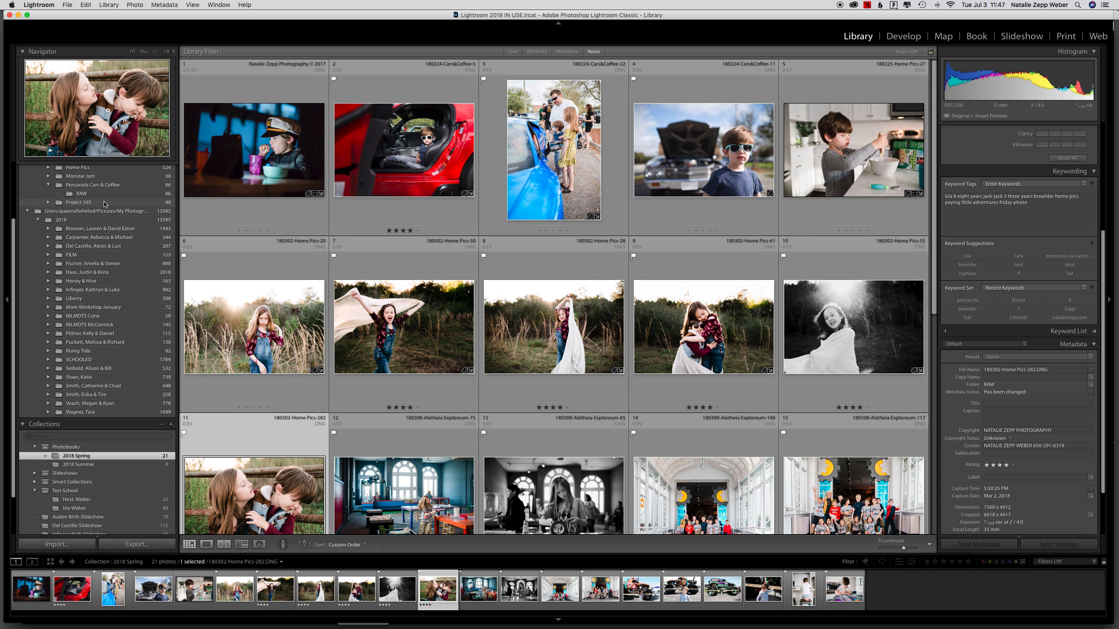
pyautogui.scroll(1, 103, 201)
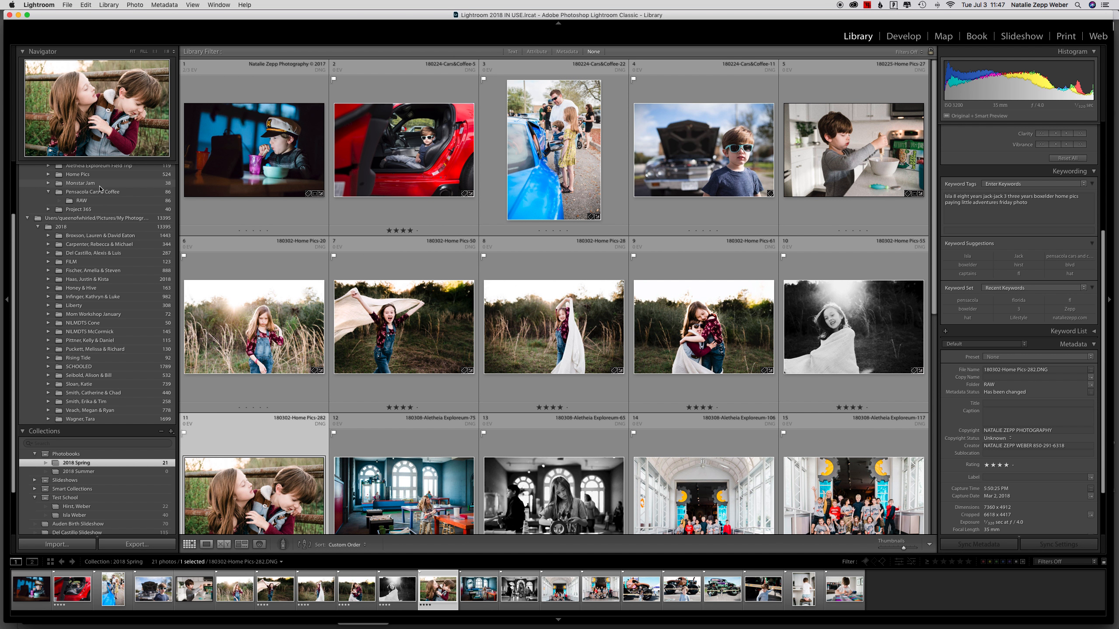
pyautogui.scroll(1, 101, 190)
pyautogui.scroll(3, 100, 191)
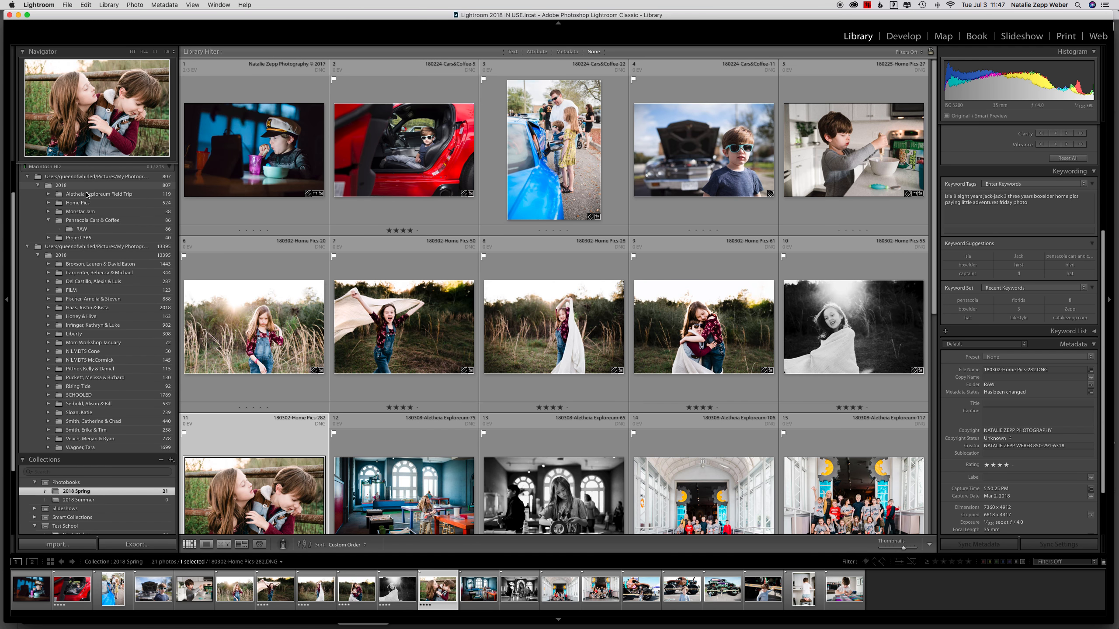
pyautogui.click(78, 187)
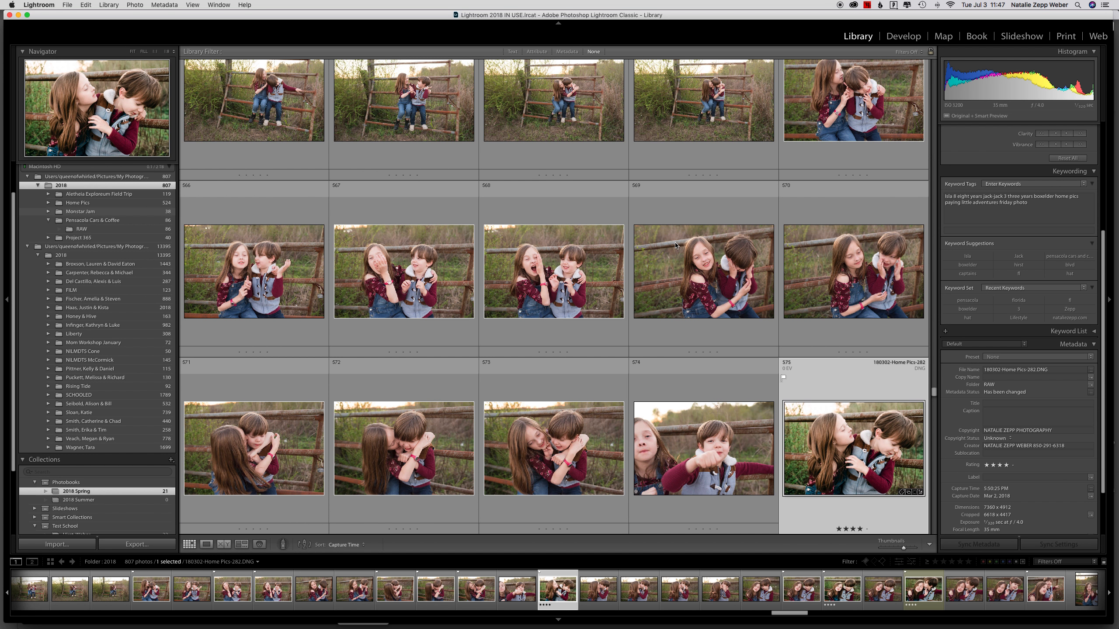
pyautogui.click(865, 563)
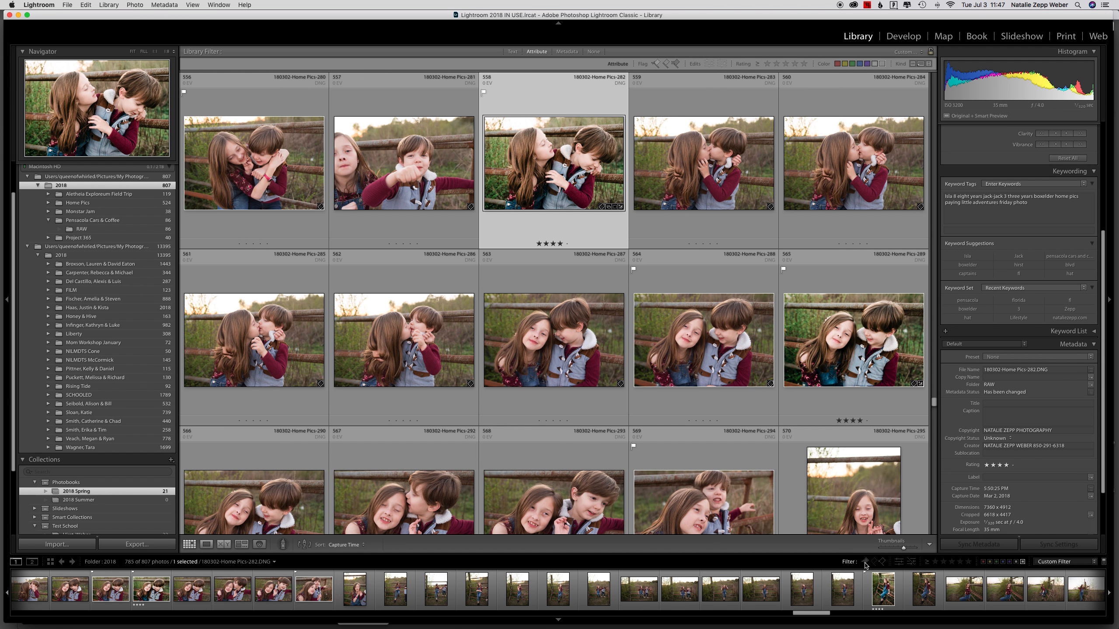
pyautogui.click(865, 562)
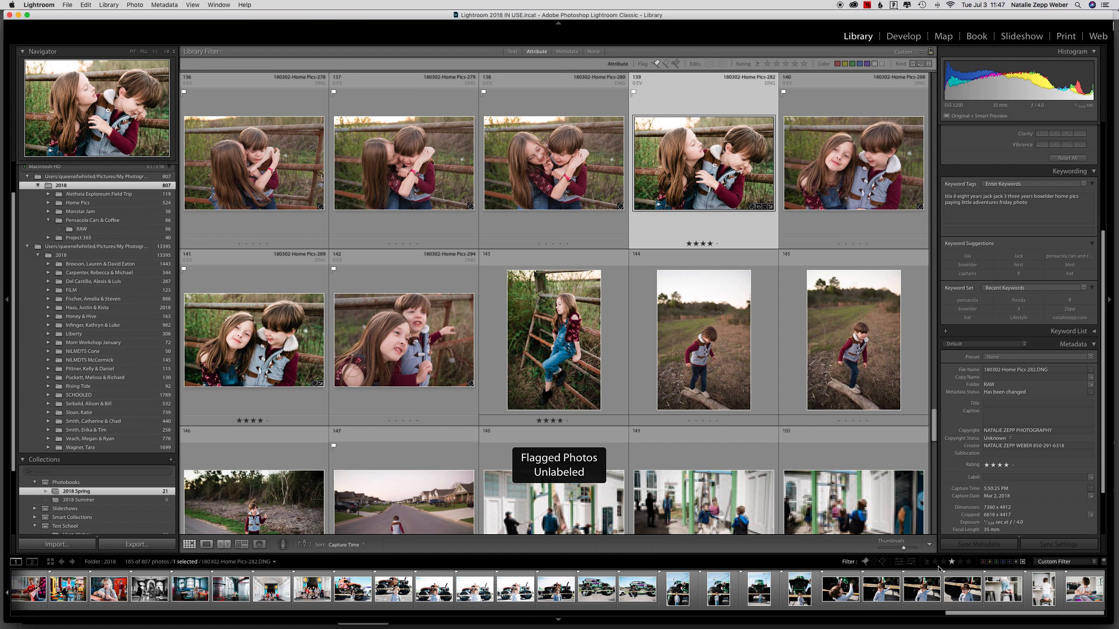
# - Try a rating filter of one star and higher on the flagged photos, and remove it again
pyautogui.click(935, 563)
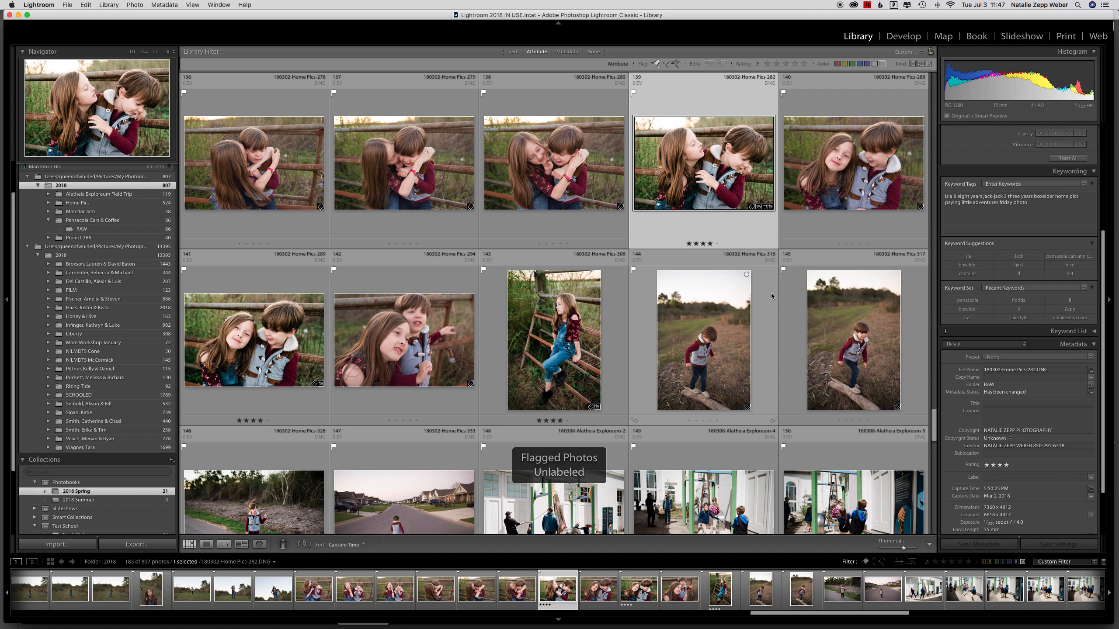
pyautogui.click(935, 561)
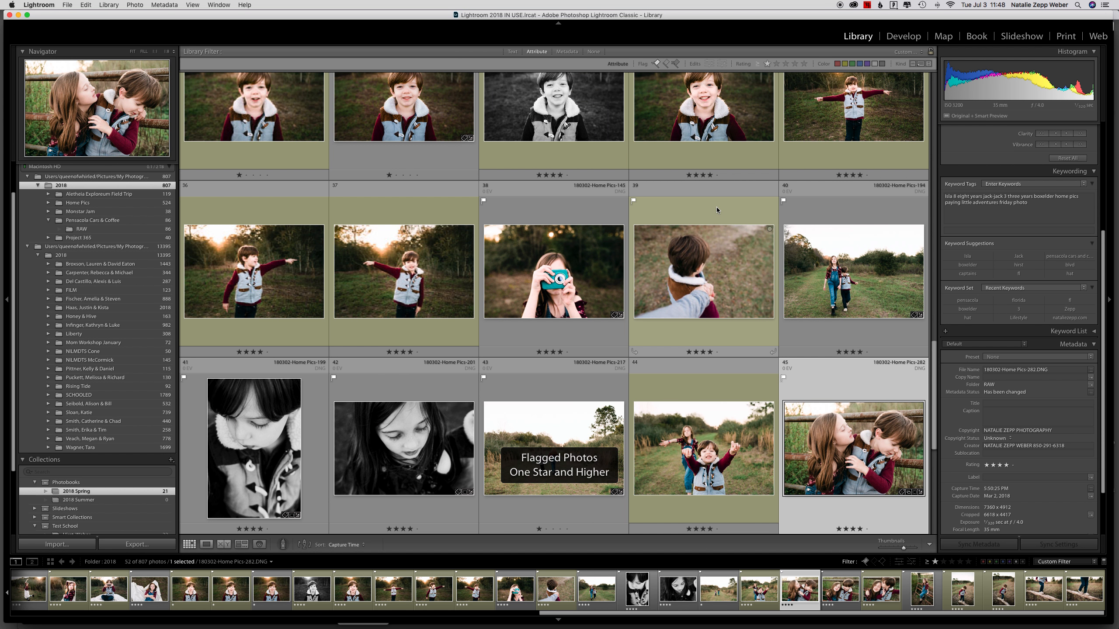
pyautogui.press('j')
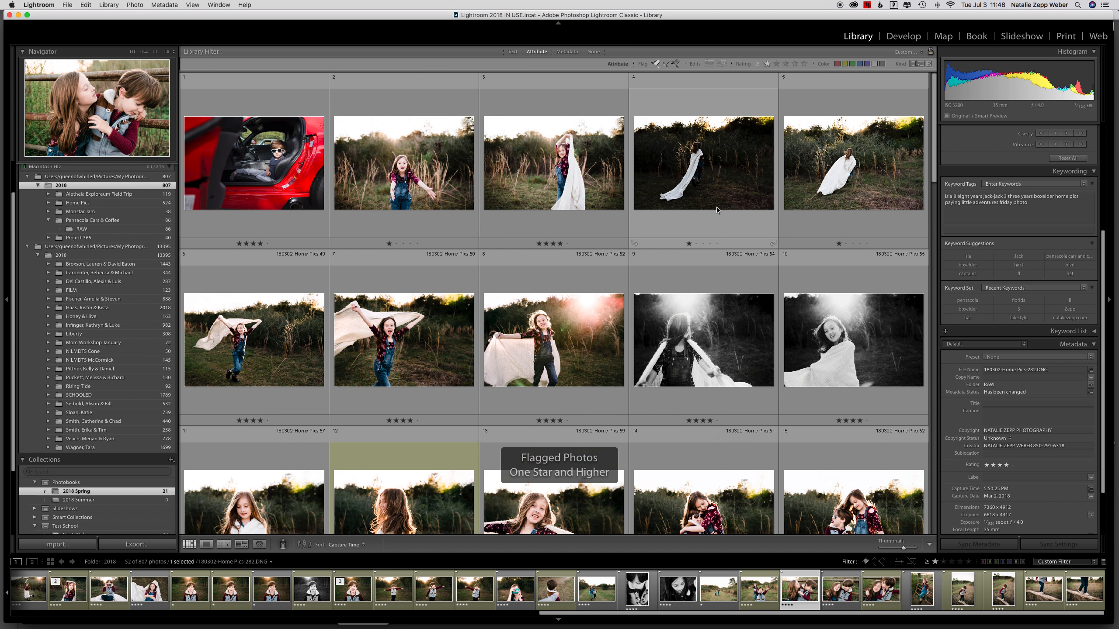
pyautogui.click(935, 562)
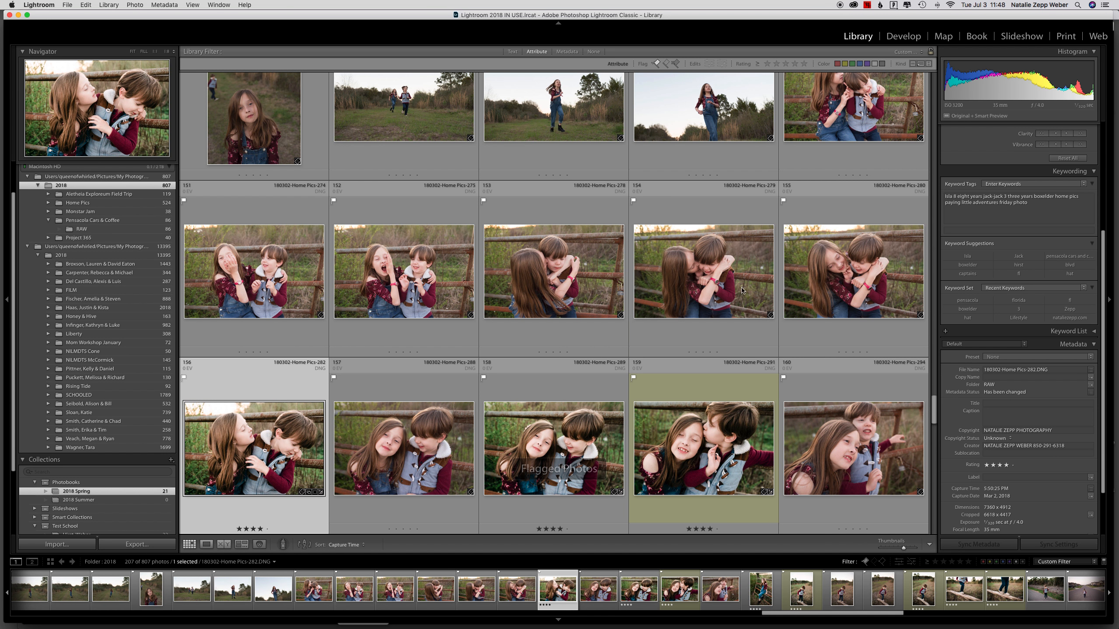
# - Add the pink classic car, upright toy dinosaur and icicle photos from the flagged 2018 photos to the 2018 Spring collection
pyautogui.scroll(-10, 722, 265)
pyautogui.scroll(-10, 722, 265)
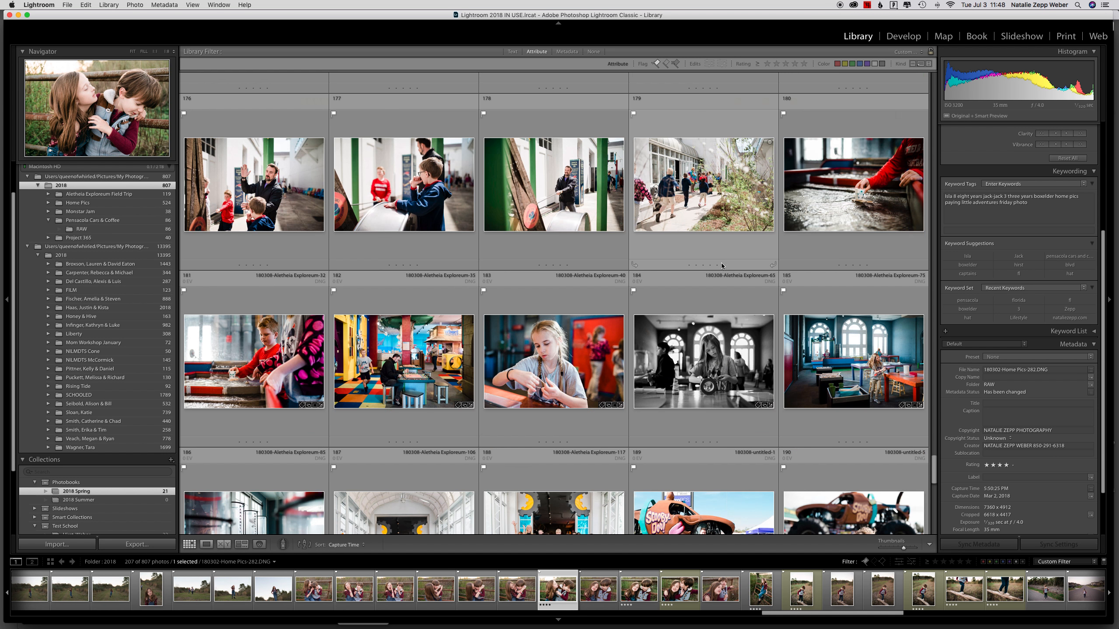
pyautogui.scroll(20, 722, 266)
pyautogui.scroll(15, 721, 263)
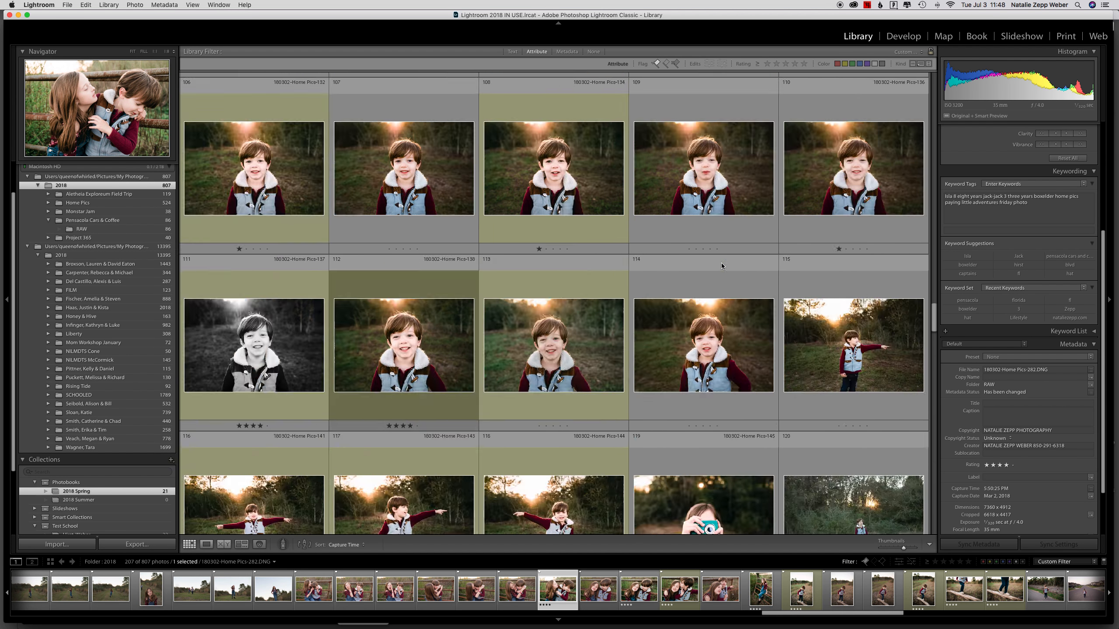
pyautogui.scroll(15, 721, 264)
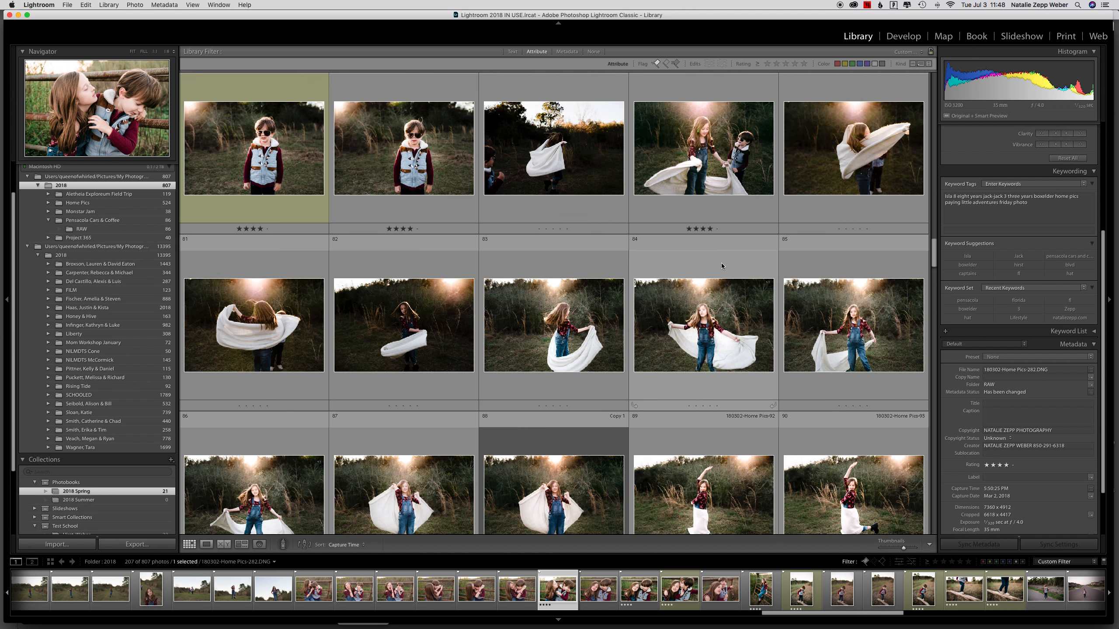
pyautogui.scroll(5, 721, 263)
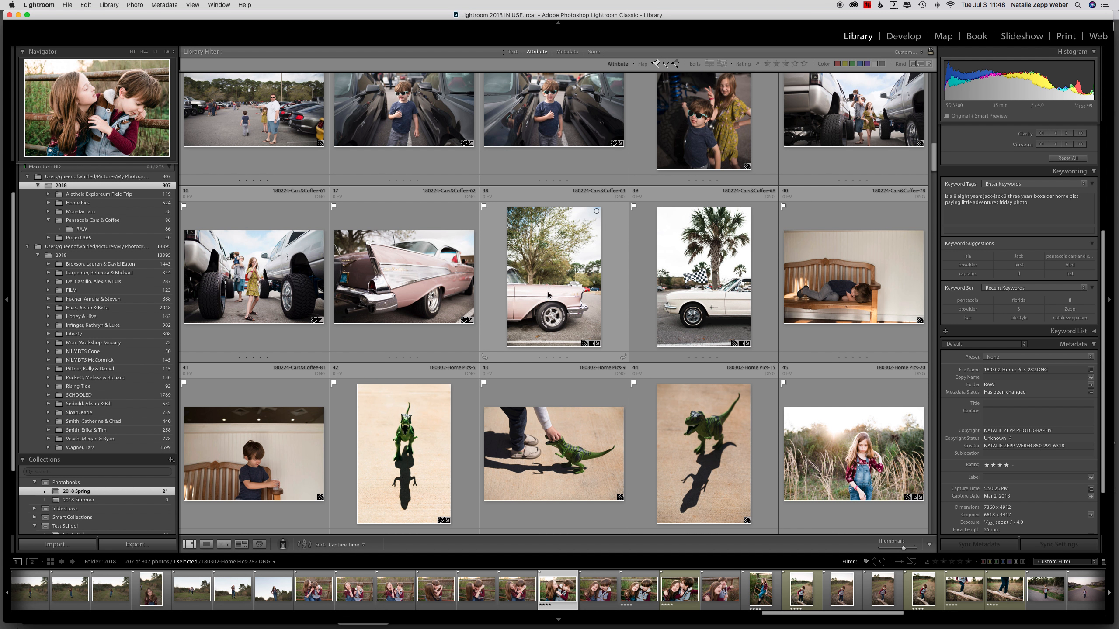
pyautogui.click(398, 276)
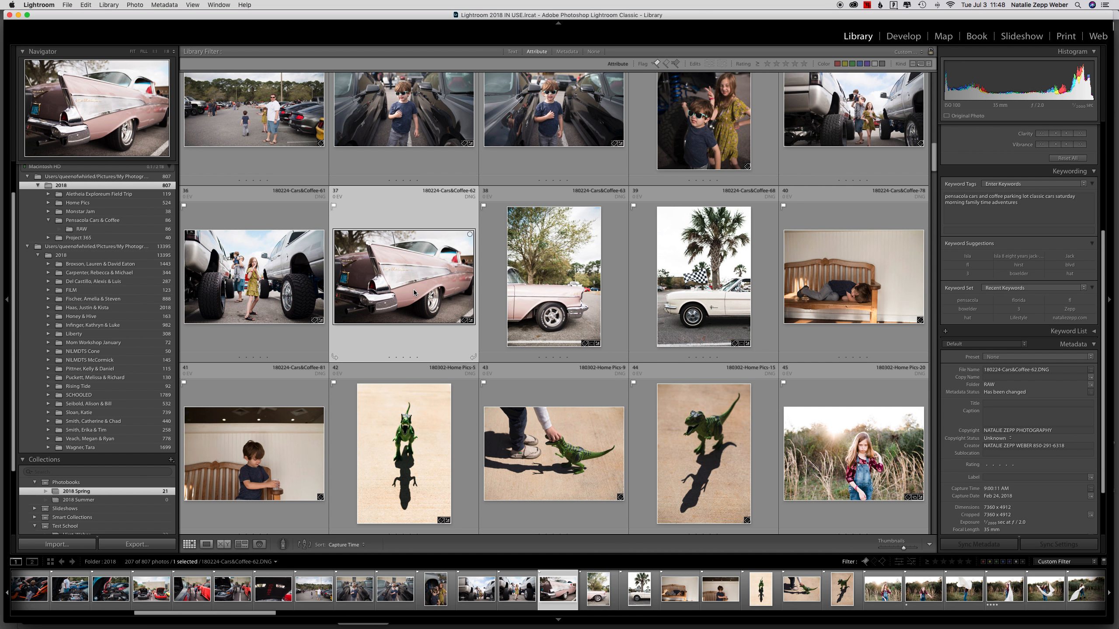
pyautogui.keyDown('super'); pyautogui.click(423, 433); pyautogui.keyUp('super')
pyautogui.scroll(3, 417, 372)
pyautogui.scroll(10, 419, 371)
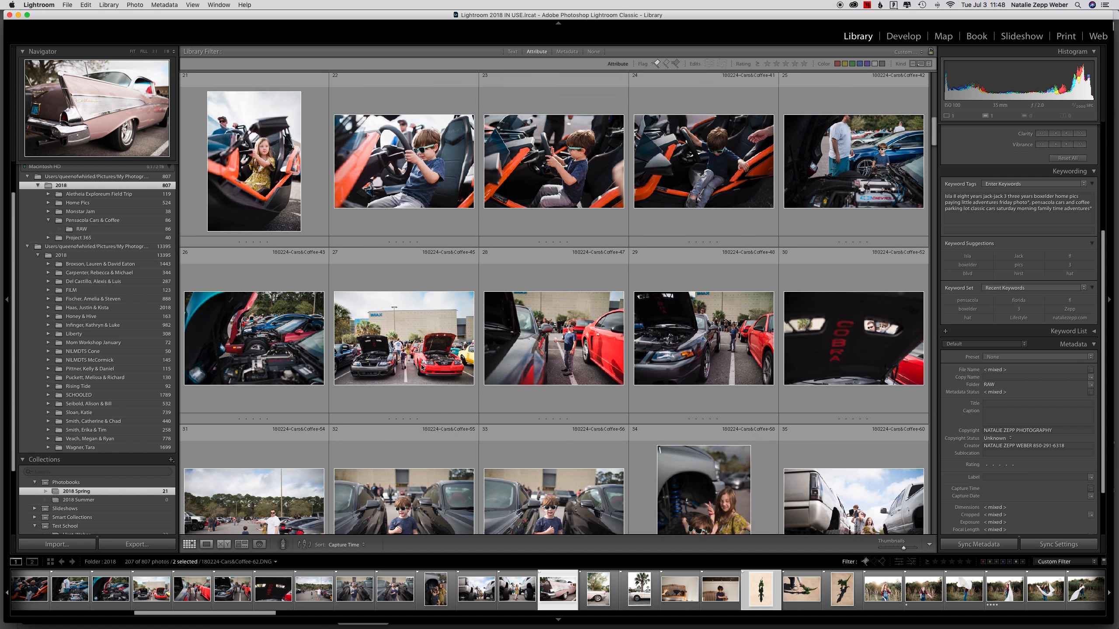
pyautogui.scroll(8, 423, 369)
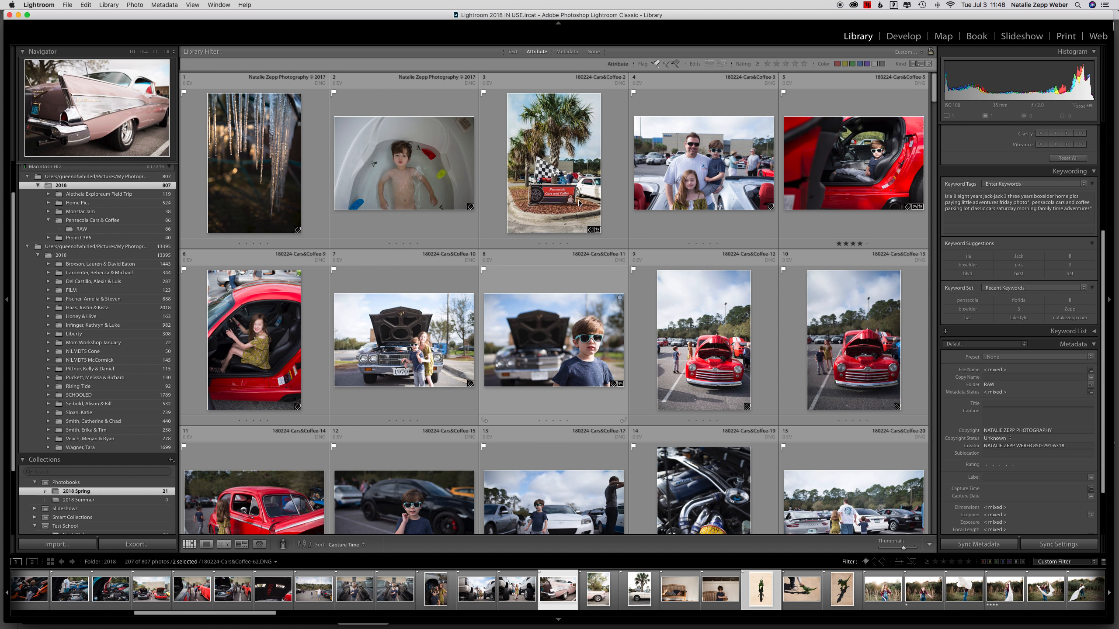
pyautogui.keyDown('super'); pyautogui.click(252, 176); pyautogui.keyUp('super')
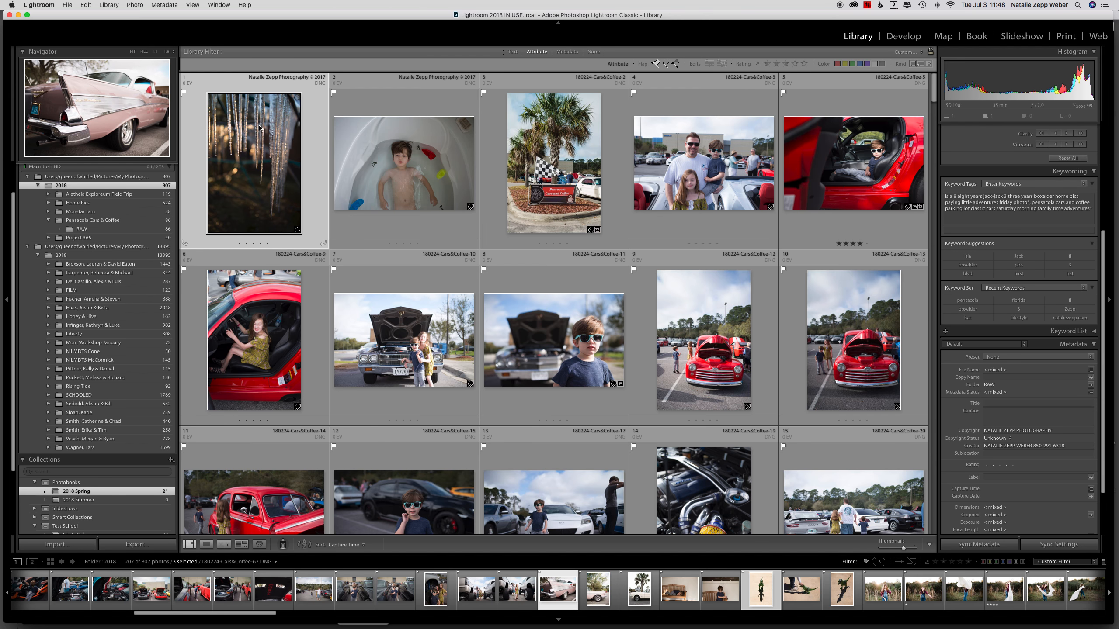
pyautogui.moveTo(251, 177); pyautogui.dragTo(93, 491)
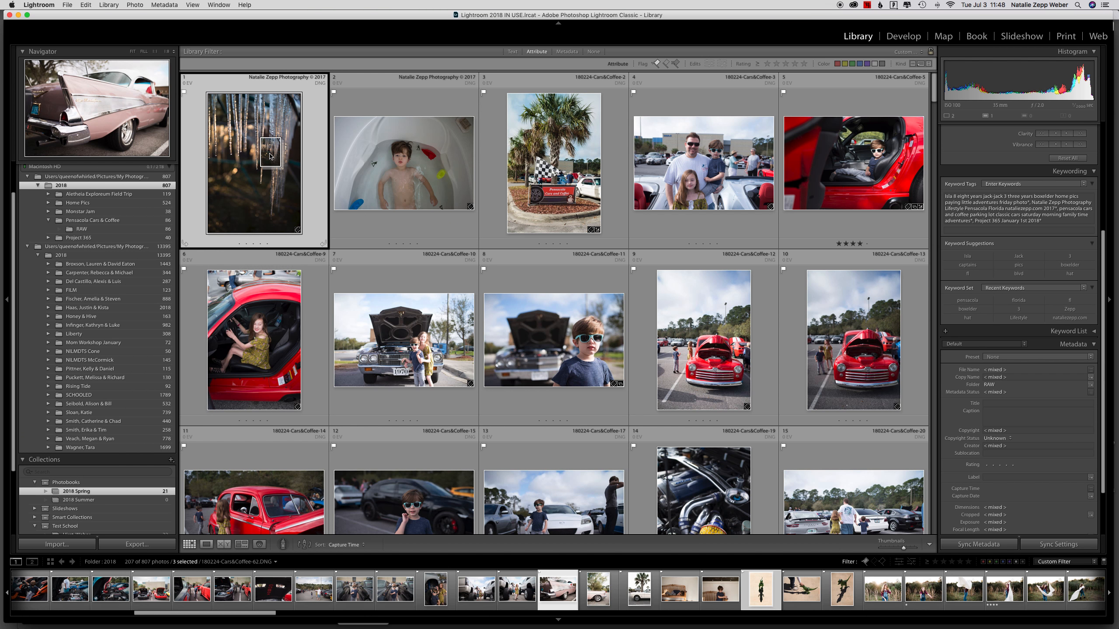
pyautogui.moveTo(261, 159); pyautogui.dragTo(122, 494)
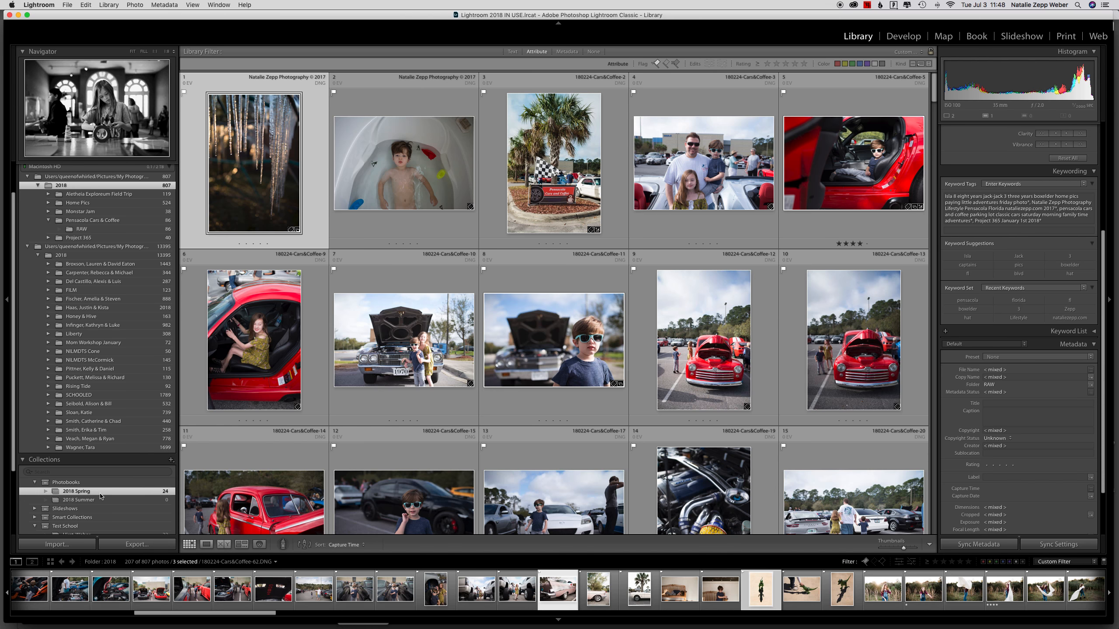
# - Check the 2018 Summer collection, and look through the photos in the 2018 Spring collection
pyautogui.click(81, 500)
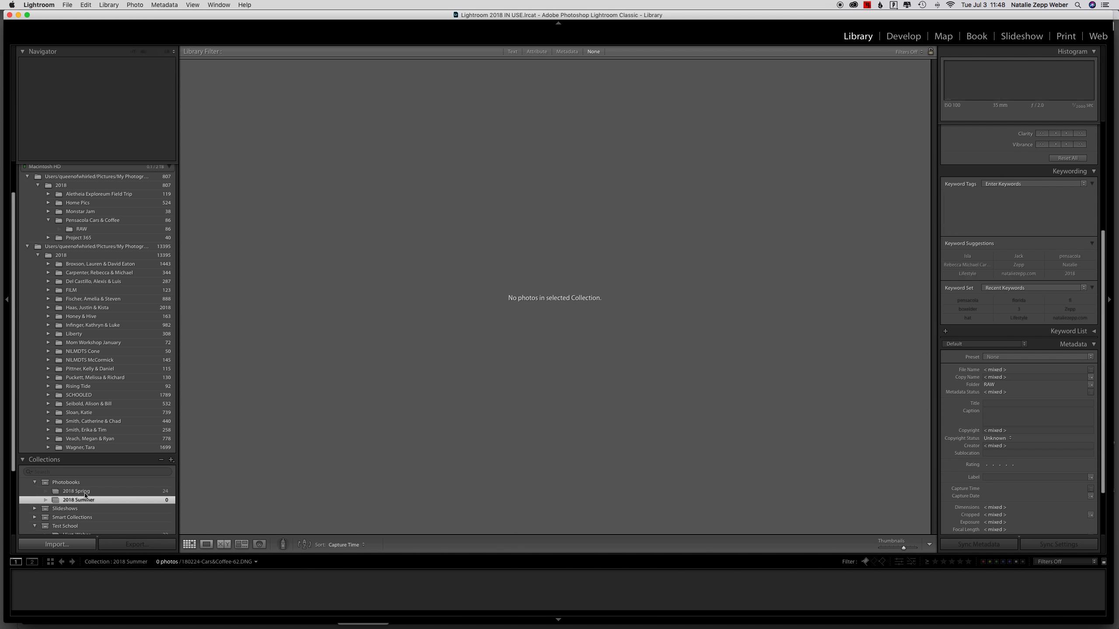
pyautogui.click(84, 492)
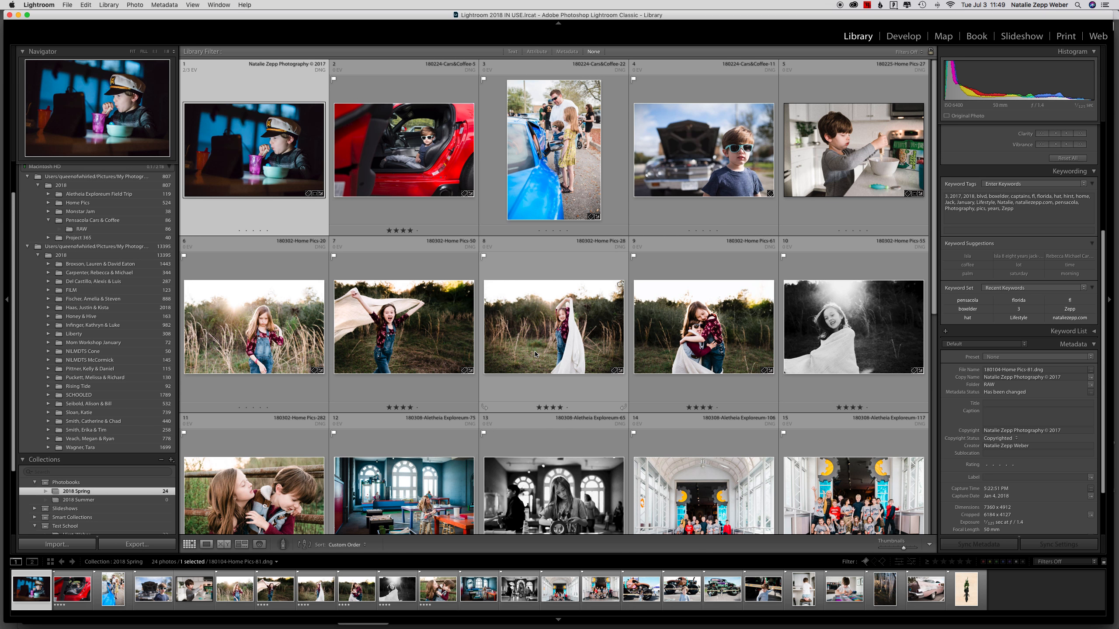
pyautogui.scroll(-5, 534, 353)
pyautogui.scroll(3, 535, 352)
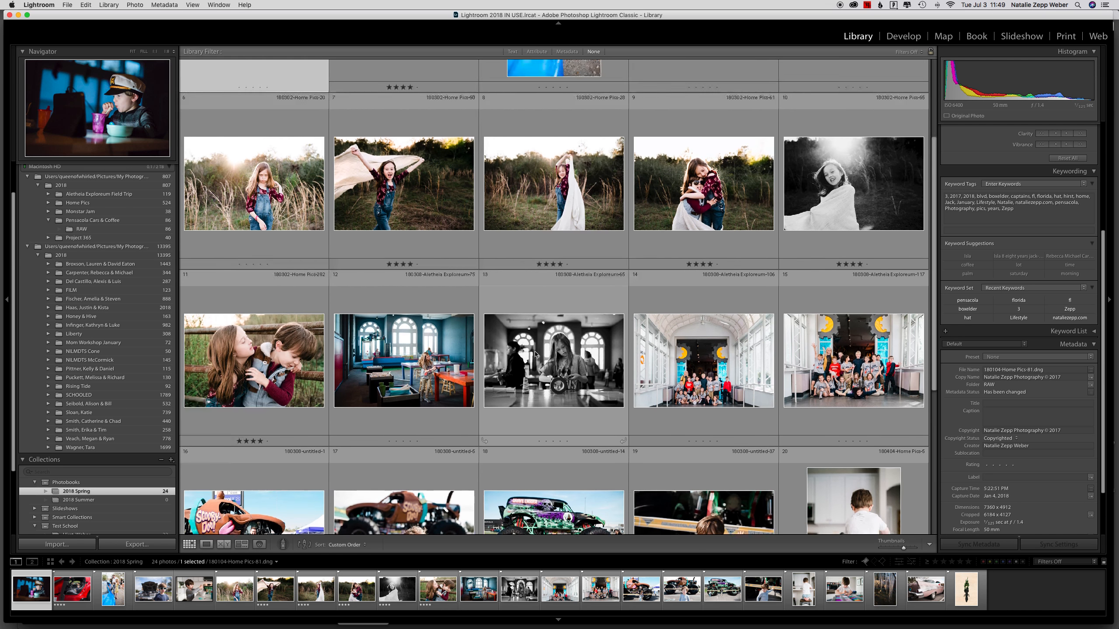
pyautogui.scroll(2, 535, 353)
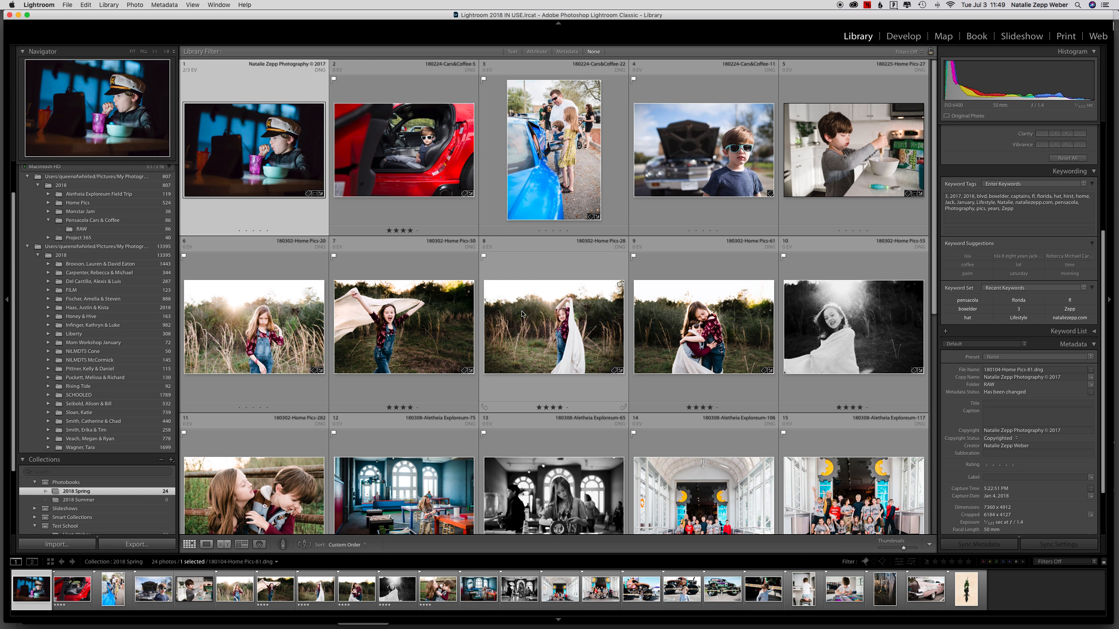
# - Reorder 2018 Spring, placing the family-by-blue-car photo before the red car photo and 180302-Home Pics-61 before Home Pics-28
pyautogui.moveTo(551, 146); pyautogui.dragTo(339, 141)
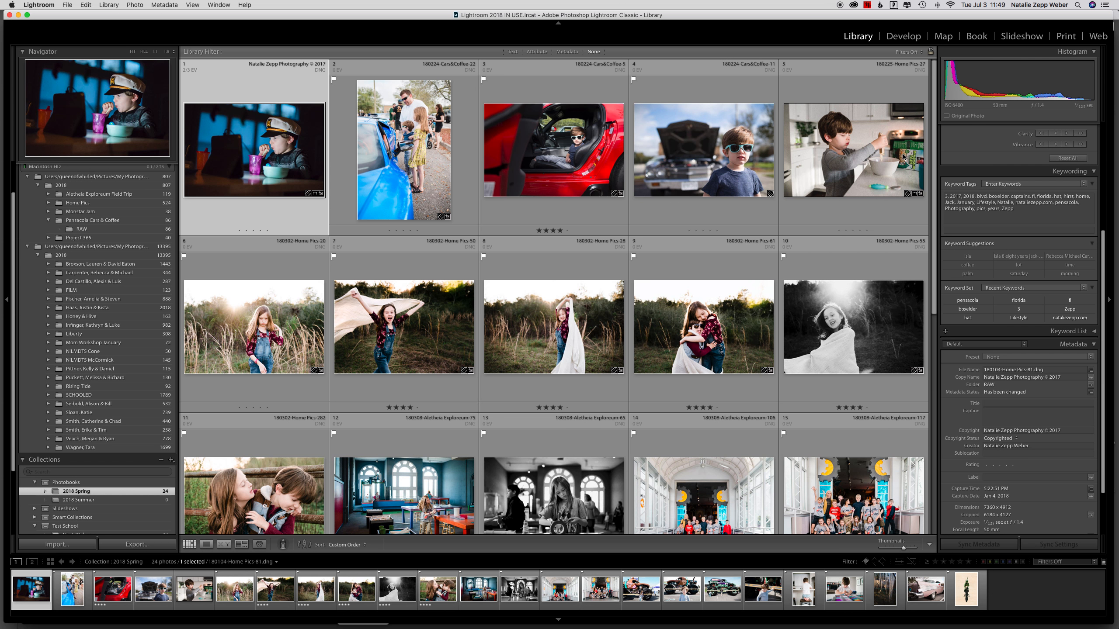
pyautogui.scroll(-1, 865, 274)
pyautogui.scroll(-3, 865, 274)
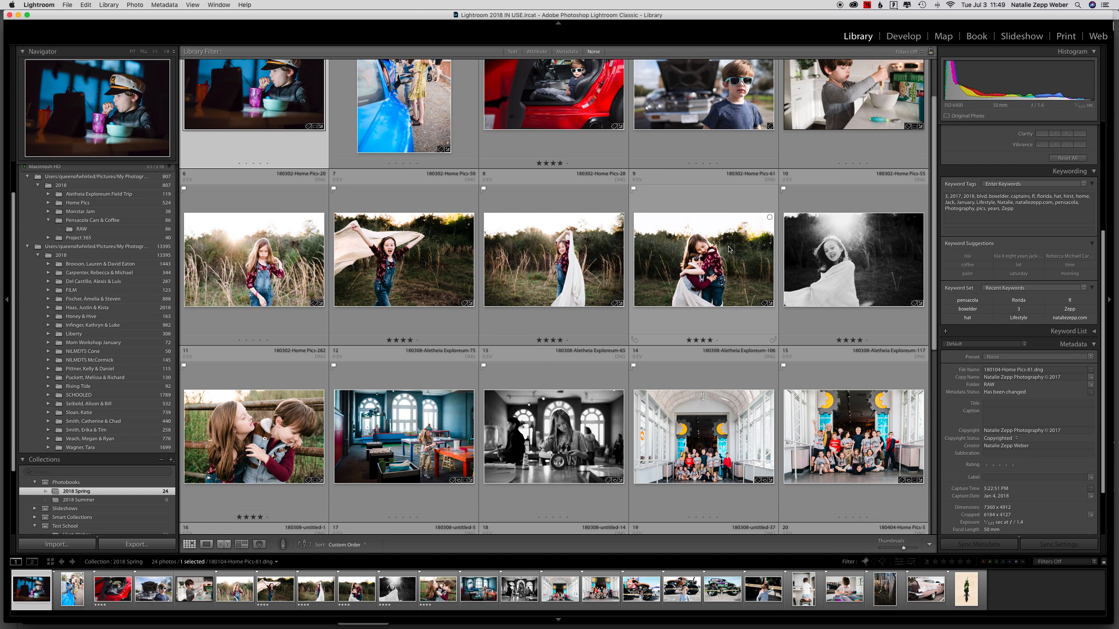
pyautogui.moveTo(721, 259); pyautogui.dragTo(488, 256)
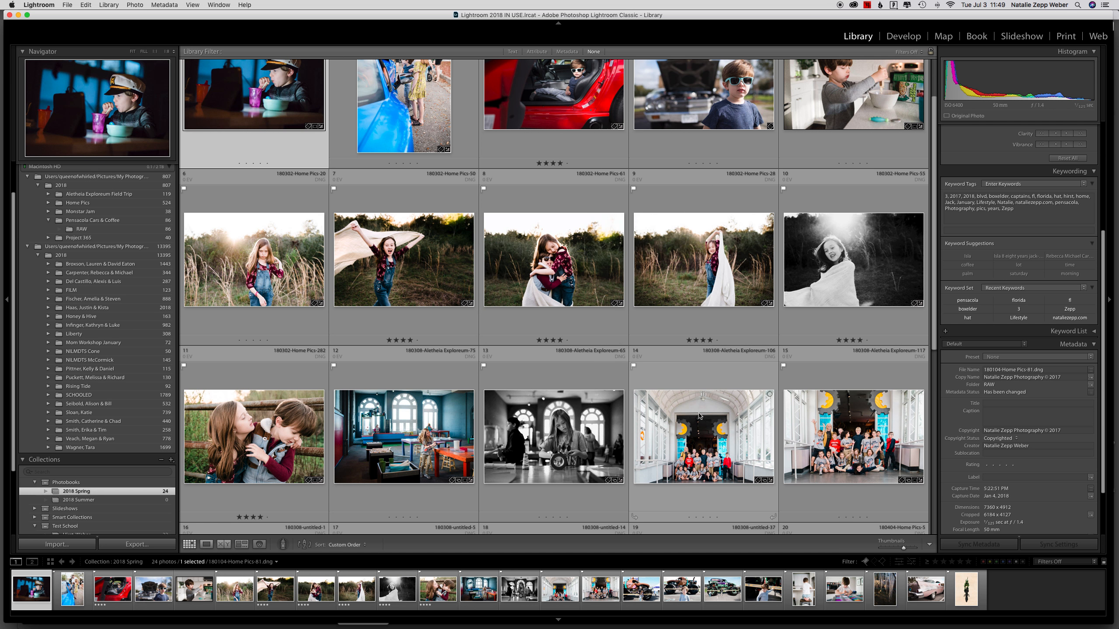
# - Move the two group photos, Aletheia Exploreum-106 and Exploreum-117, together to directly after 180302-Home Pics-282
pyautogui.click(703, 416)
pyautogui.keyDown('shift'); pyautogui.click(860, 422); pyautogui.keyUp('shift')
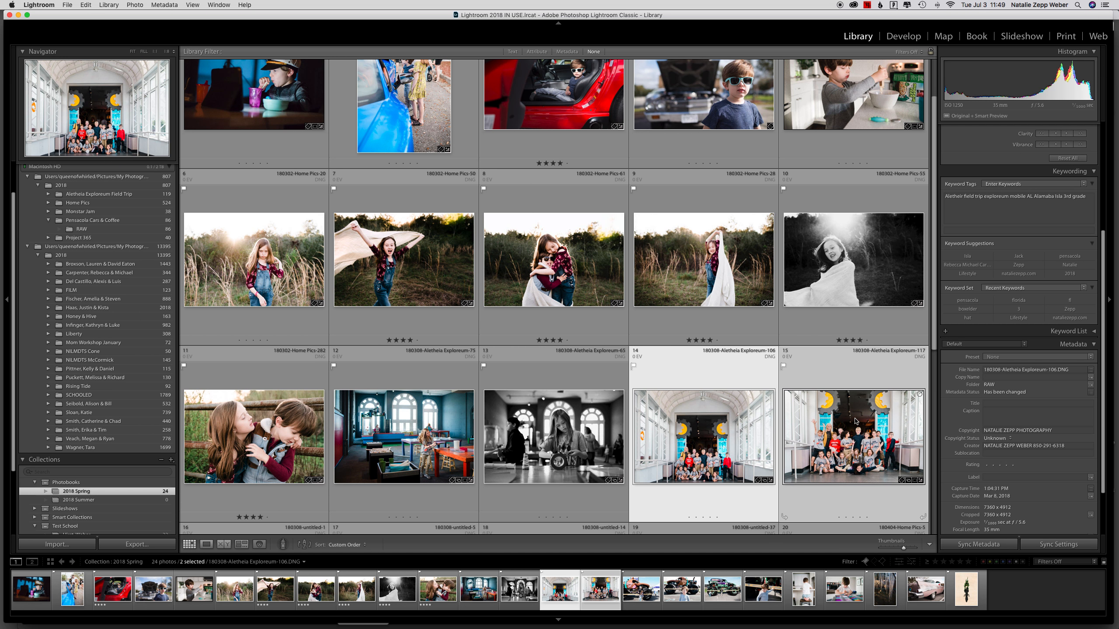
pyautogui.moveTo(860, 422); pyautogui.dragTo(331, 421)
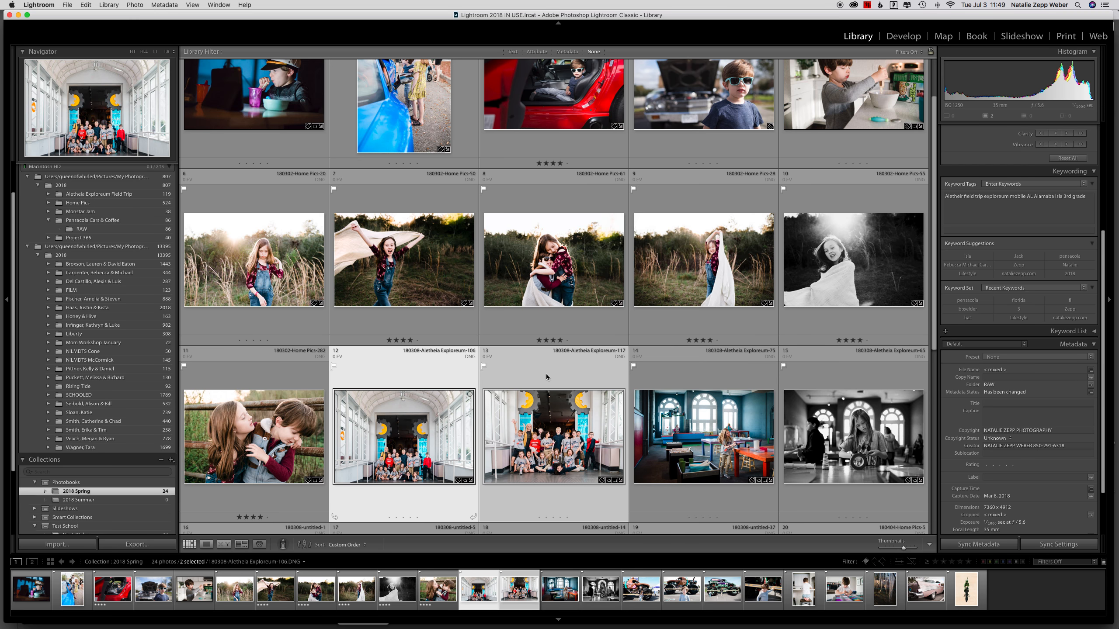
pyautogui.click(724, 373)
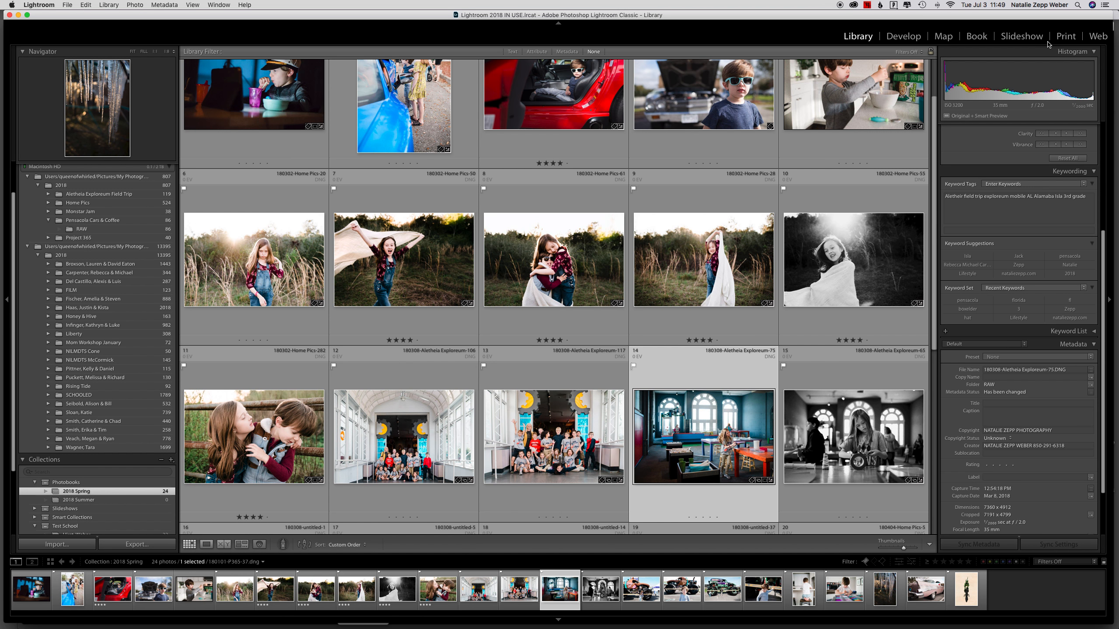
# - Open the collection as a slideshow at its first photo and move 180302-Home Pics-50 ahead of Home Pics-20
pyautogui.click(1035, 38)
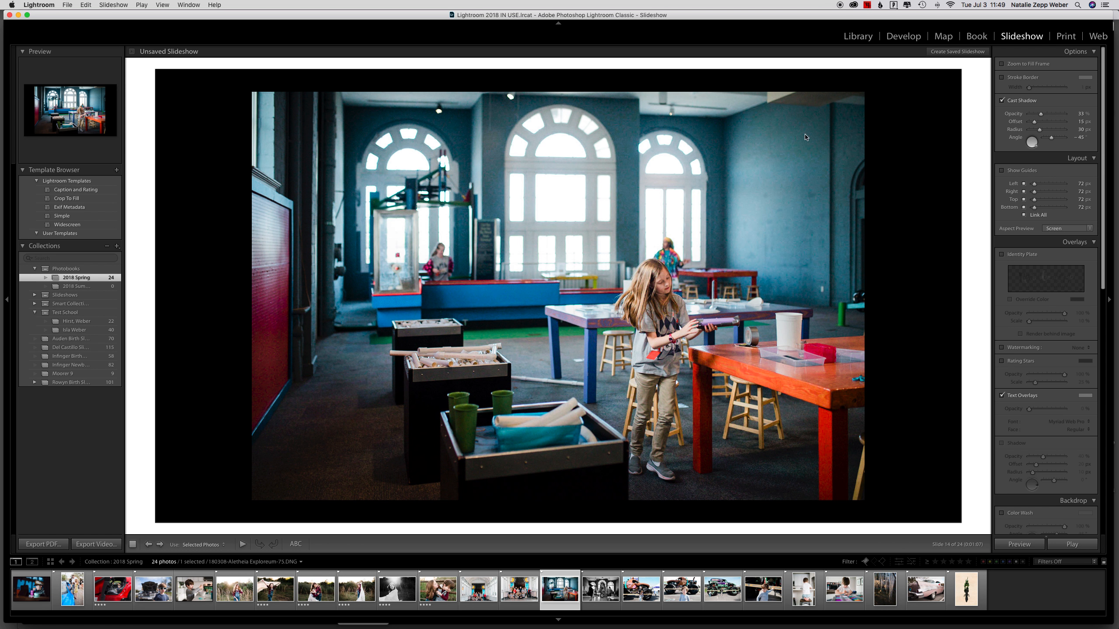
pyautogui.click(30, 591)
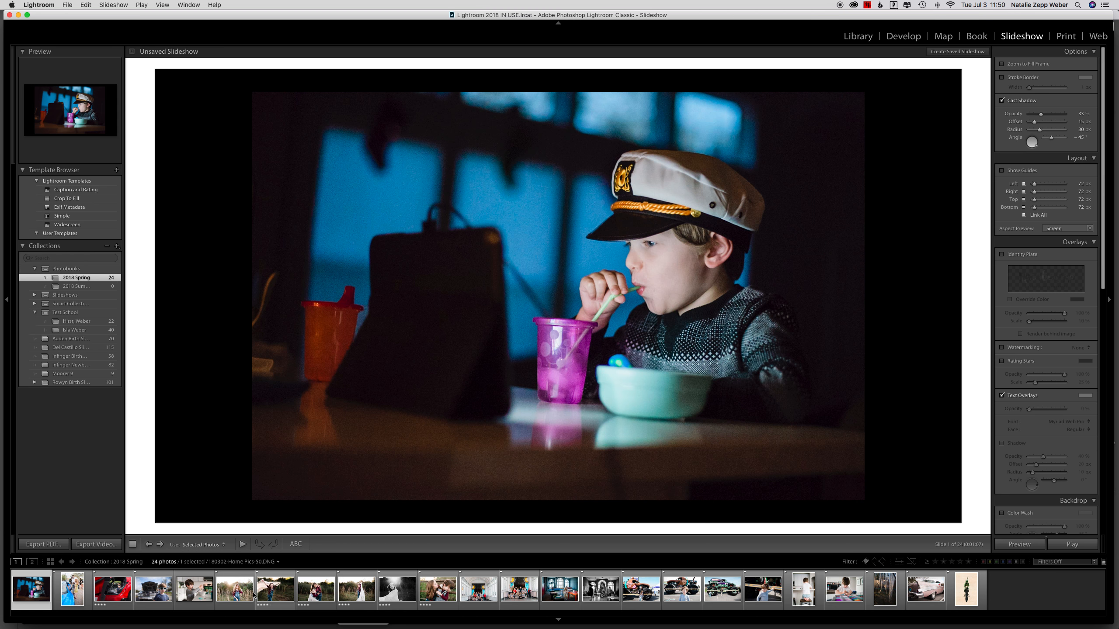
pyautogui.moveTo(254, 596); pyautogui.dragTo(219, 597)
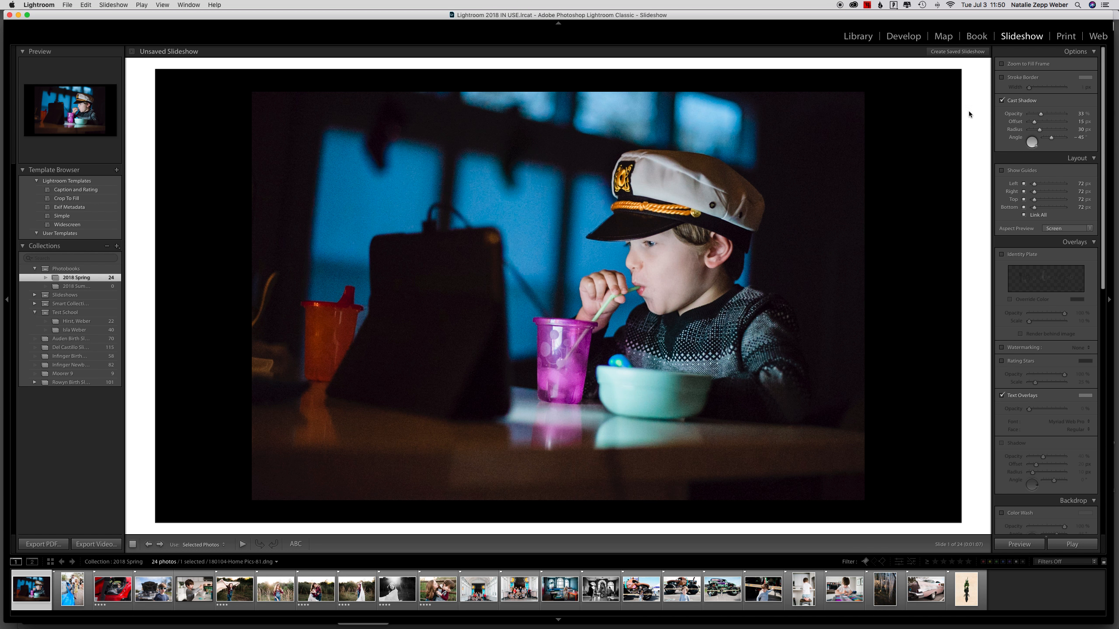
# - Open the Book module, clear the book, and place group photo Exploreum-117 on the back cover and Home Pics-282 on the front
pyautogui.click(977, 36)
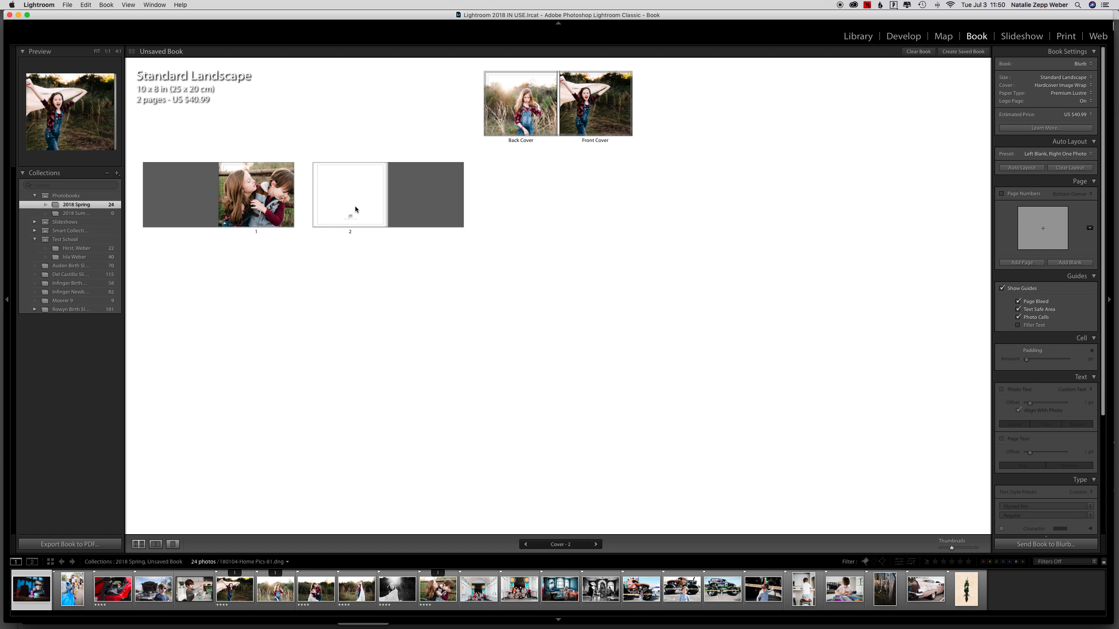
pyautogui.click(919, 52)
pyautogui.moveTo(567, 610)
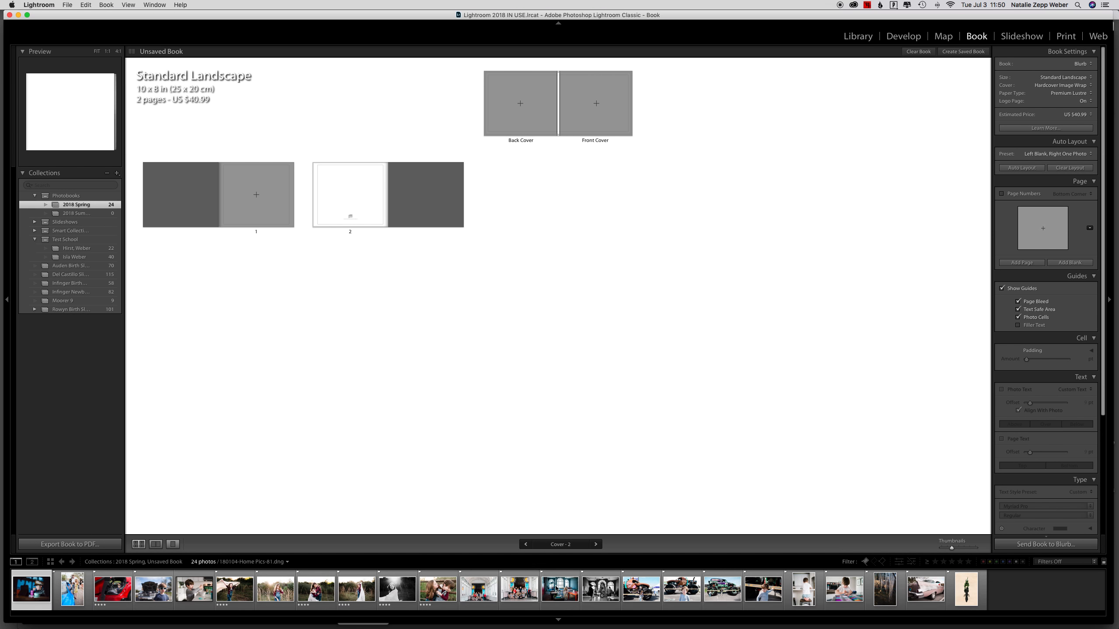
pyautogui.moveTo(519, 590); pyautogui.dragTo(519, 101)
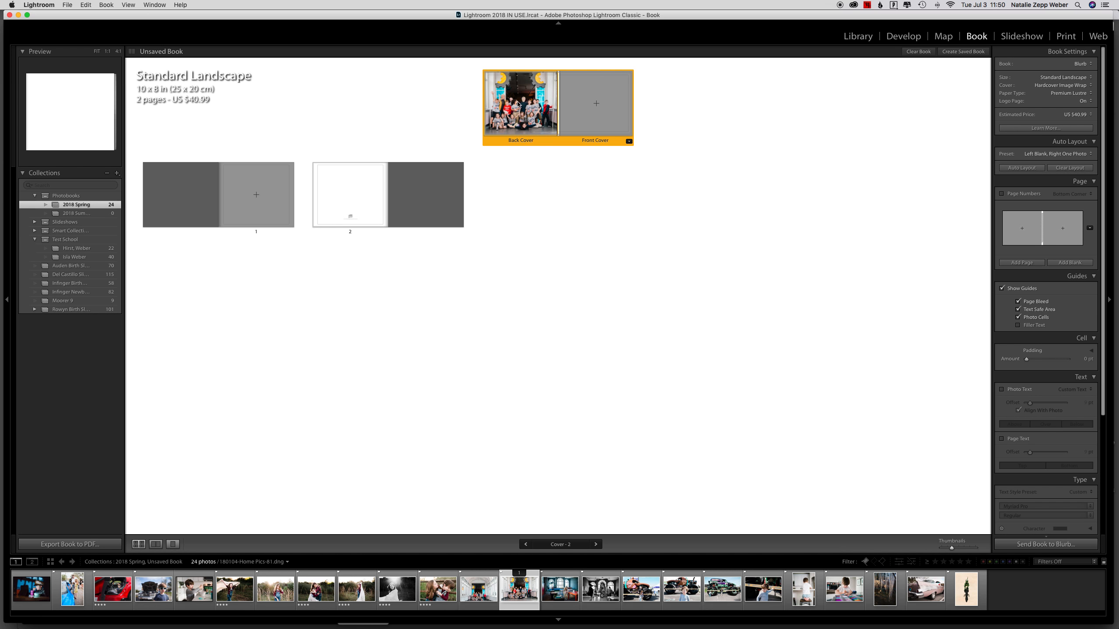
pyautogui.moveTo(440, 588); pyautogui.dragTo(597, 101)
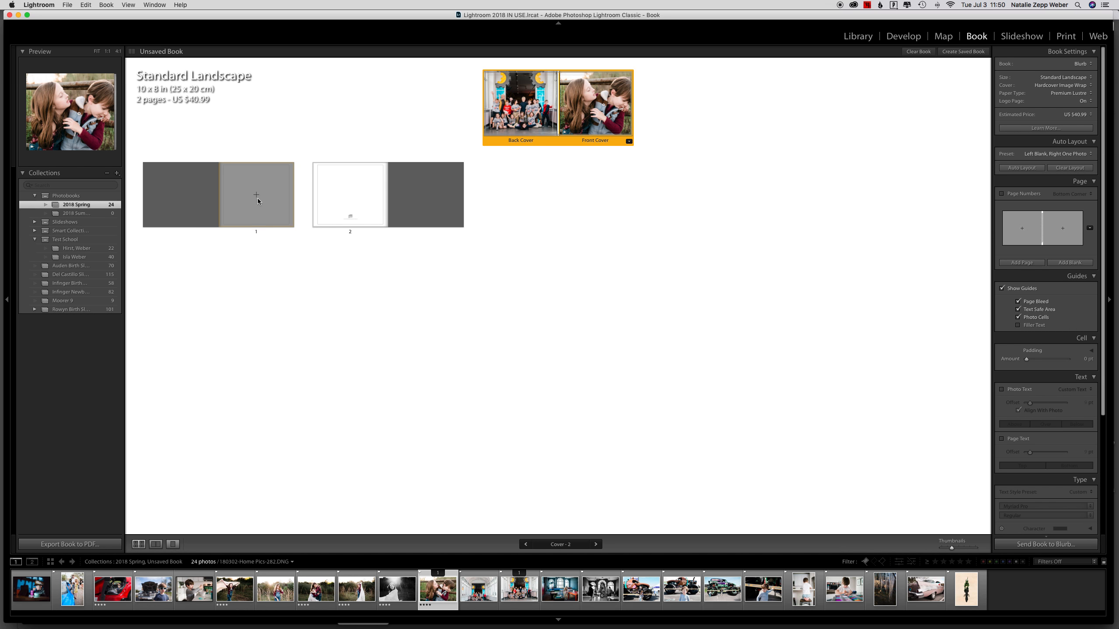
# - Place the Aletheia Exploreum-75 photo on page 1 and try to put a monster truck photo on page 2
pyautogui.moveTo(519, 589); pyautogui.dragTo(287, 250)
pyautogui.moveTo(561, 596); pyautogui.dragTo(264, 187)
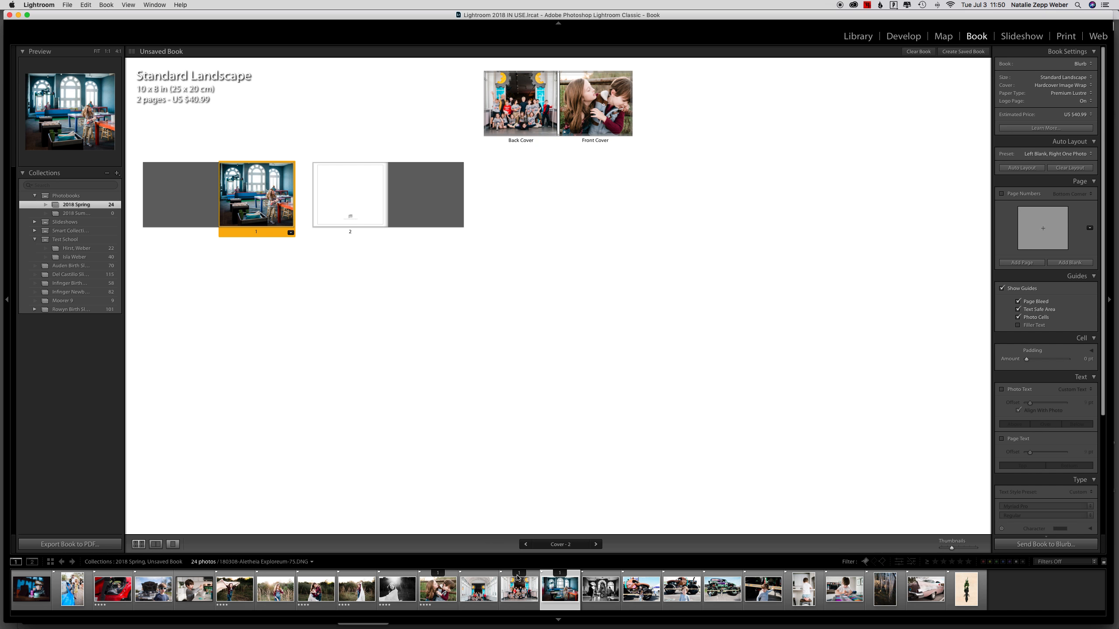
pyautogui.click(406, 208)
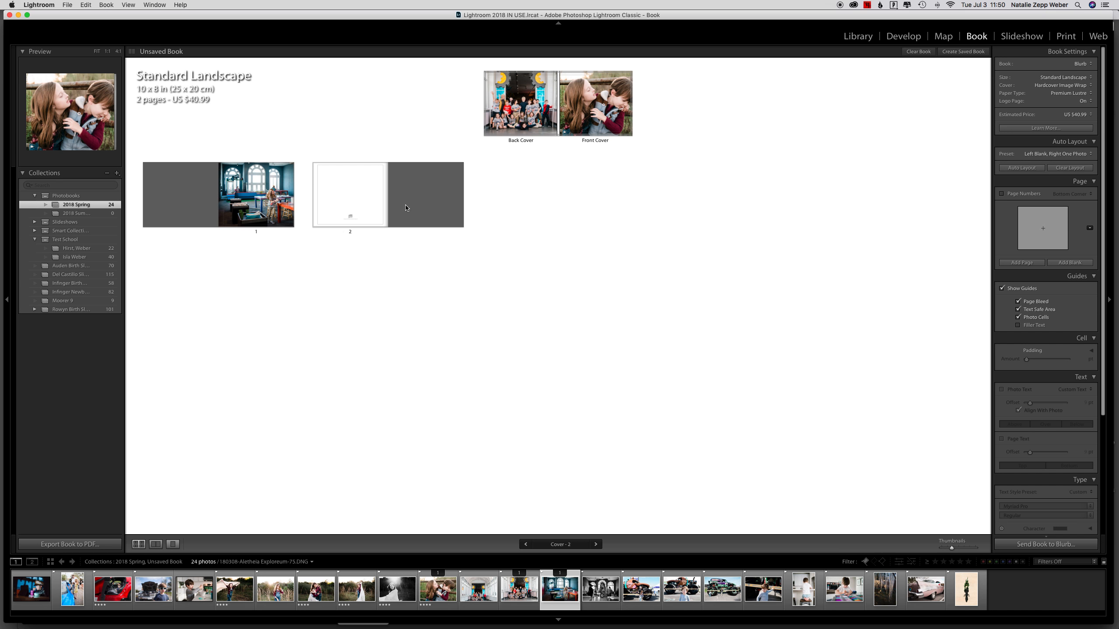
pyautogui.moveTo(682, 589); pyautogui.dragTo(370, 181)
# - Add four photo pages to the book after page 1
pyautogui.click(1017, 262)
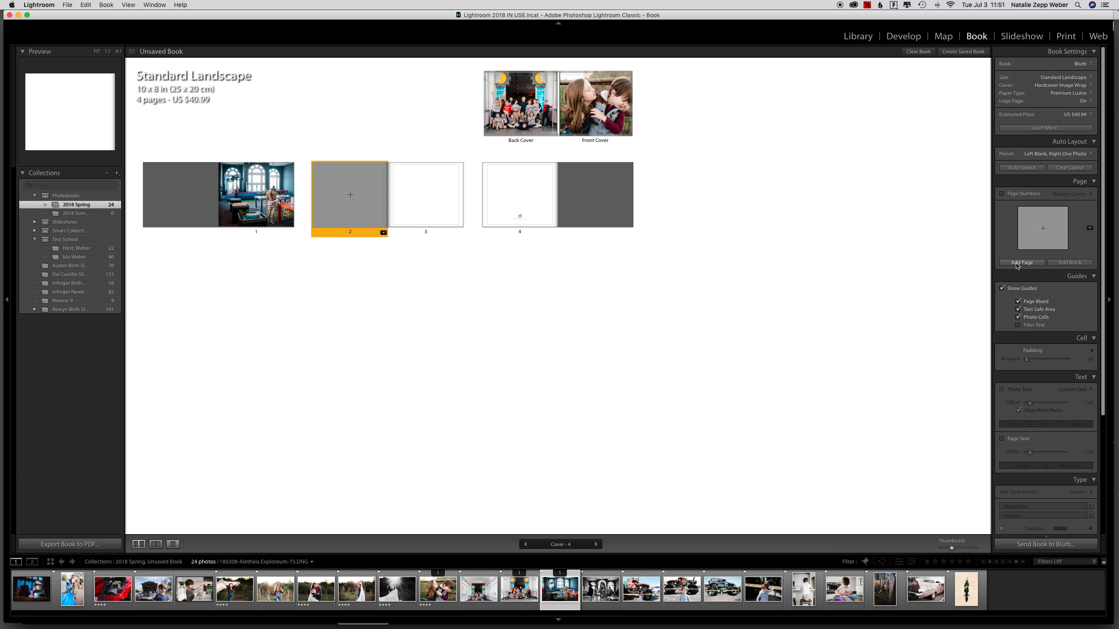
pyautogui.click(1017, 263)
pyautogui.click(1017, 262)
pyautogui.click(1017, 263)
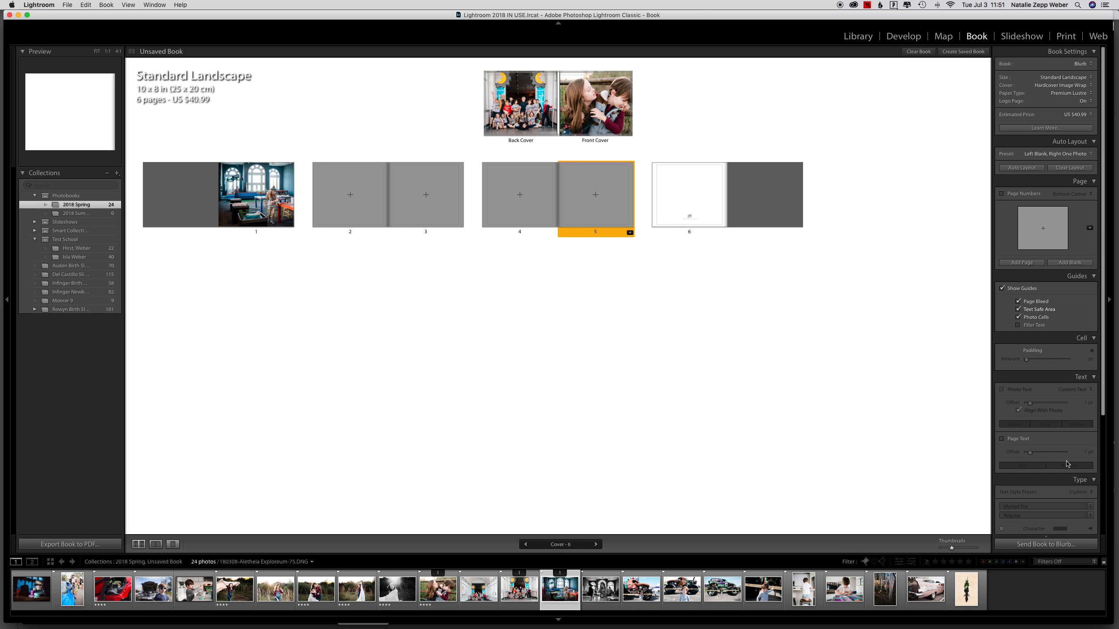
pyautogui.scroll(-1, 1022, 294)
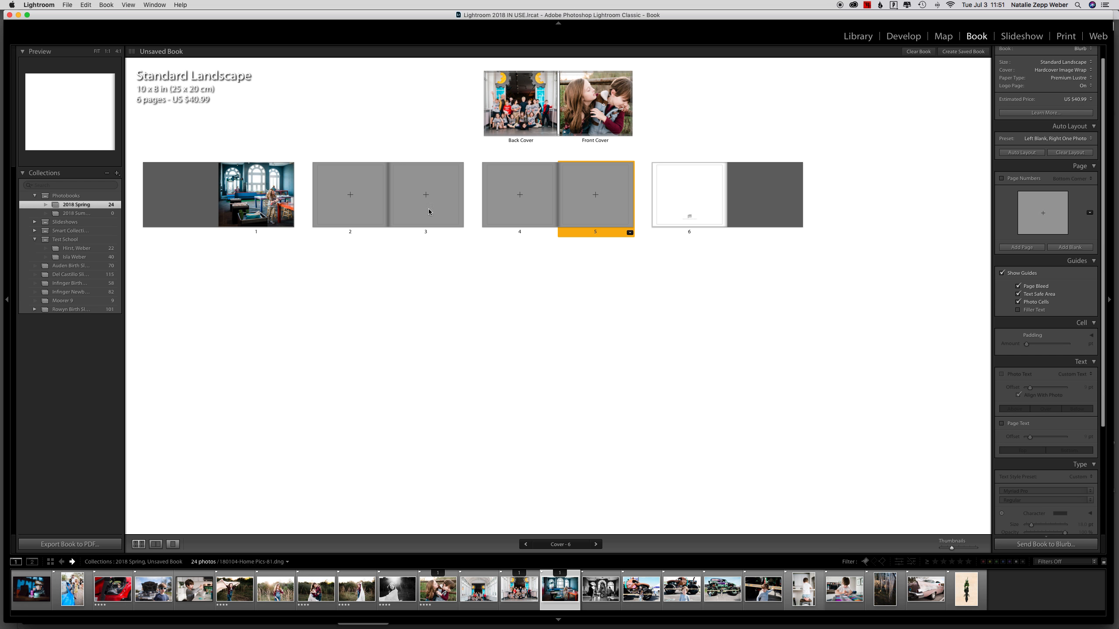
# - Return to the Library and check the Sync with Lightroom CC status
pyautogui.click(858, 38)
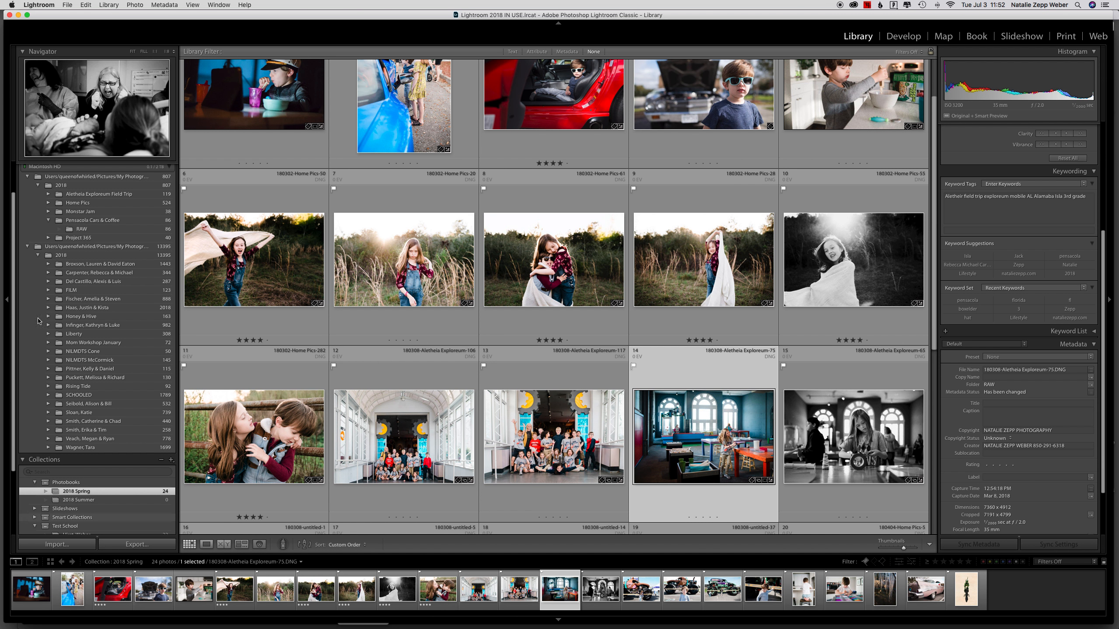
pyautogui.click(91, 41)
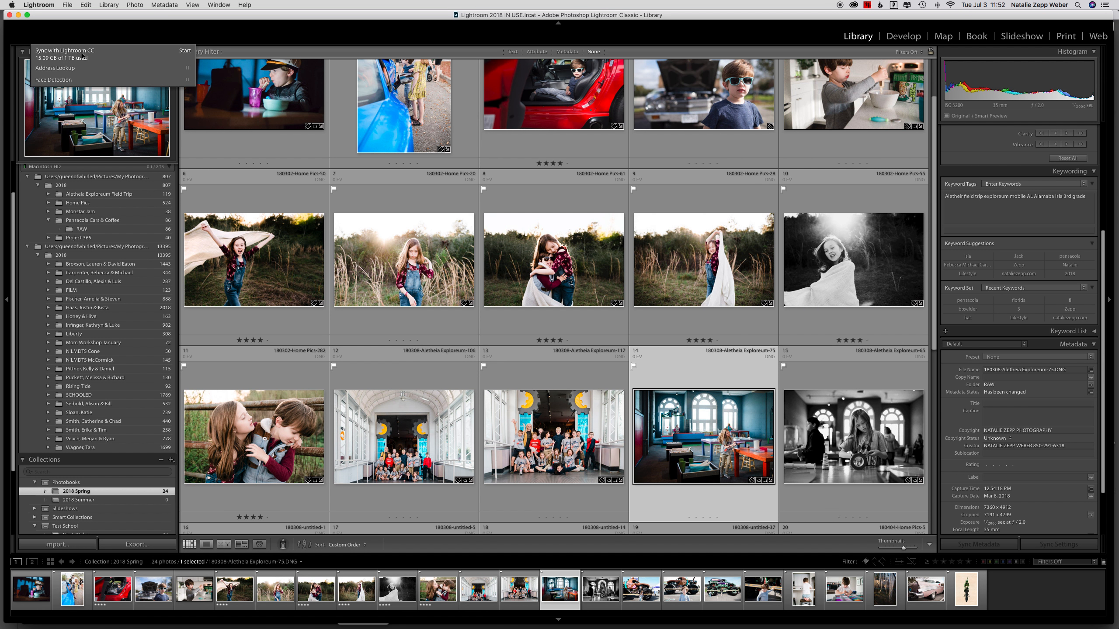
pyautogui.moveTo(53, 56)
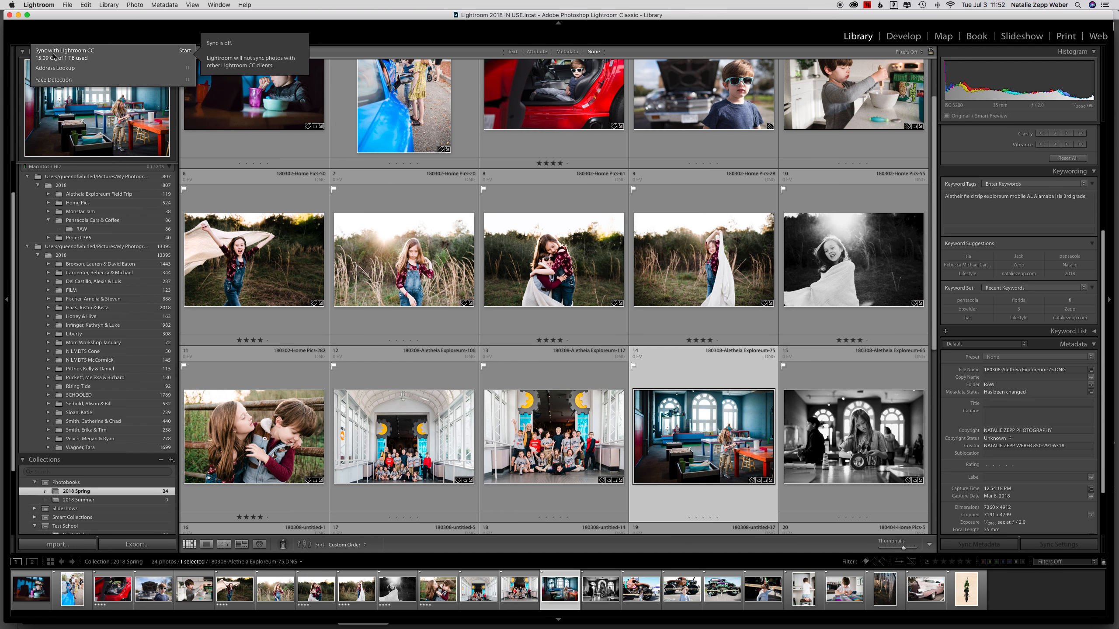
# - Start syncing with Lightroom CC, open the information page about it, and choose to sync this catalog instead
pyautogui.click(185, 51)
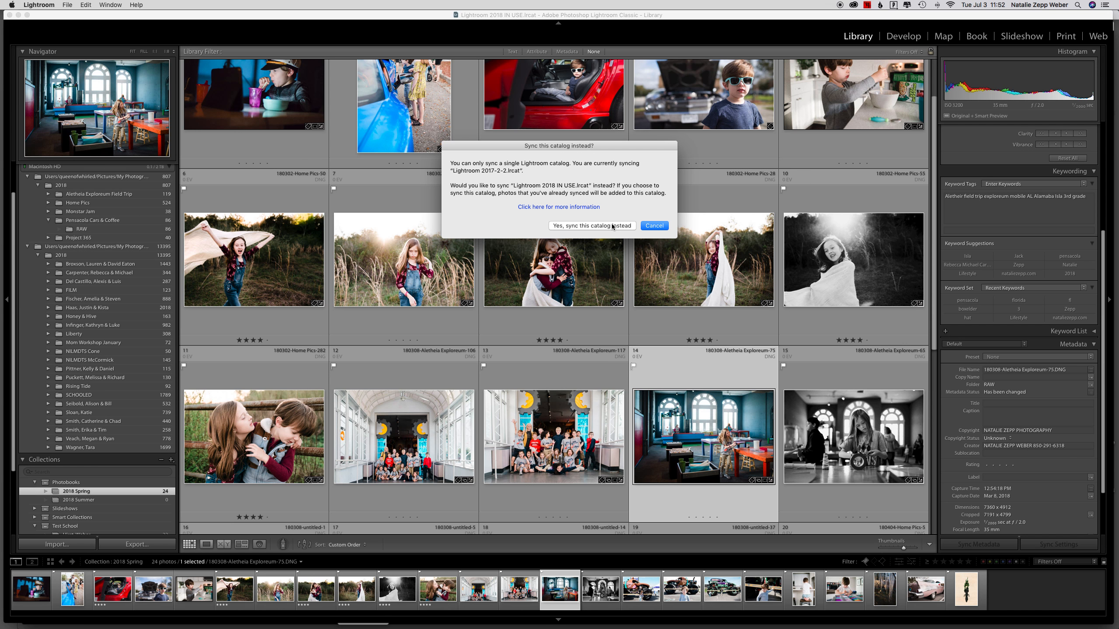
pyautogui.click(589, 207)
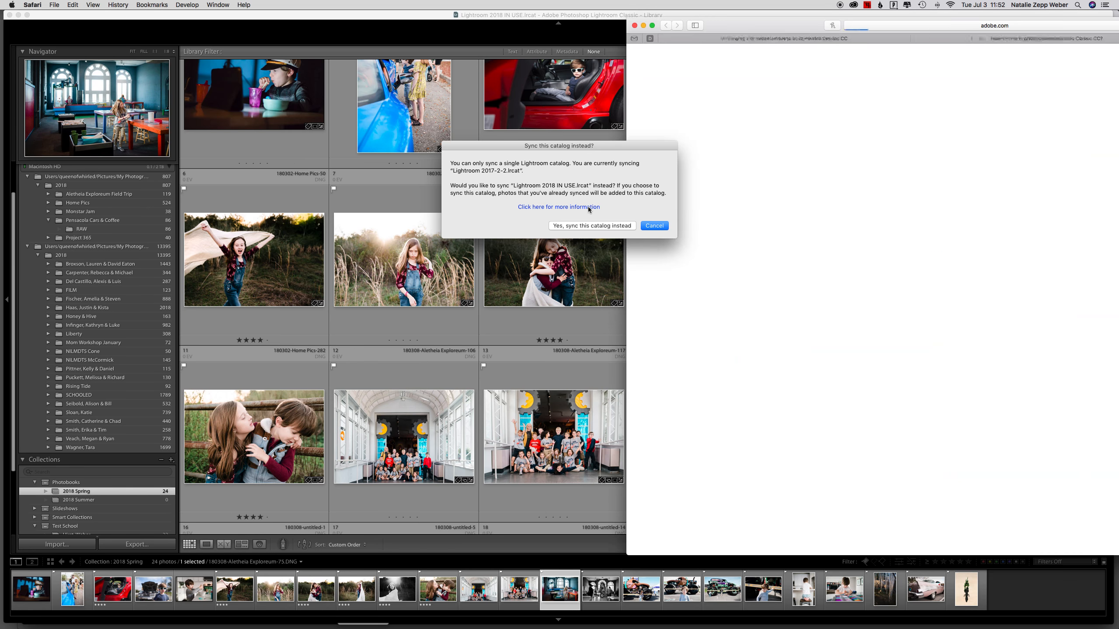
pyautogui.click(590, 223)
pyautogui.click(589, 223)
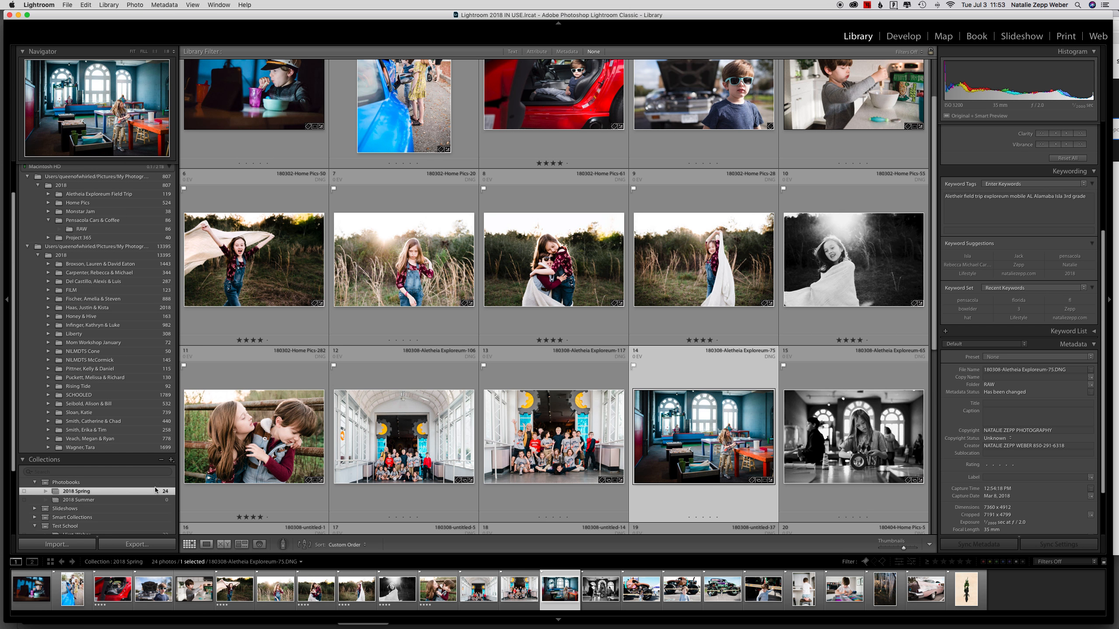
# - Examine the collection list and the Lightroom CC sync checkboxes beside the collections, including 2018 Spring
pyautogui.scroll(-5, 154, 487)
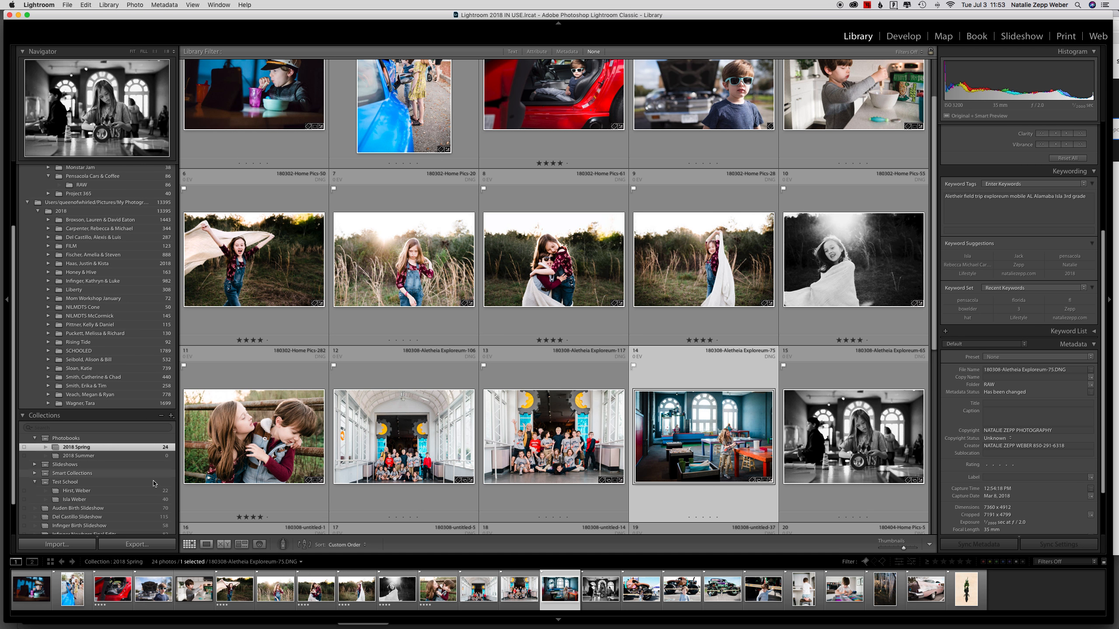
pyautogui.scroll(-3, 154, 484)
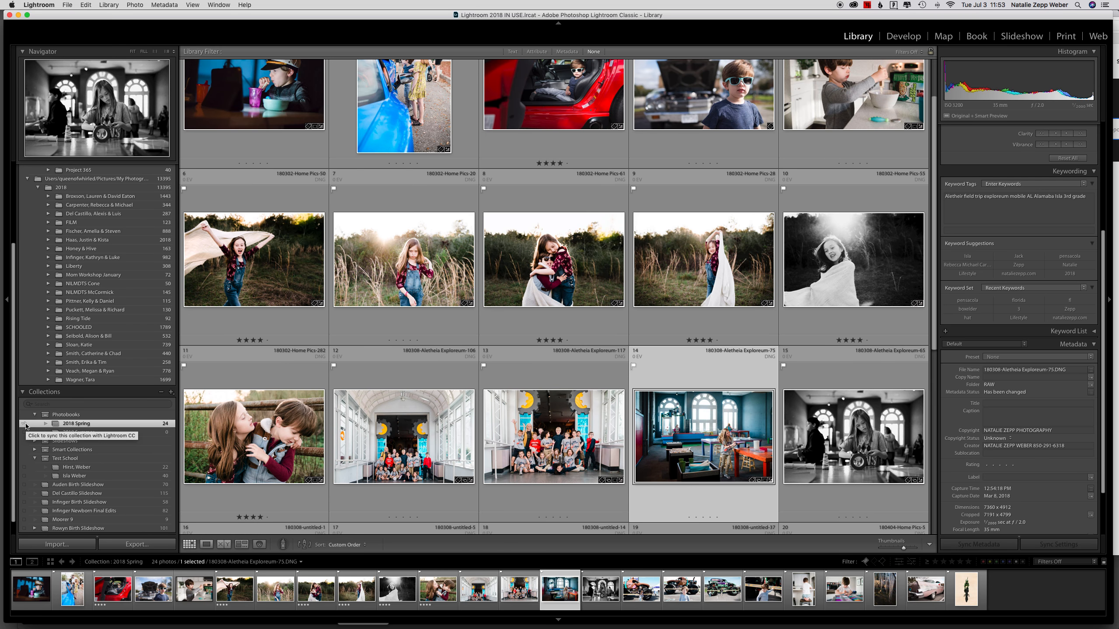
pyautogui.scroll(-1, 33, 432)
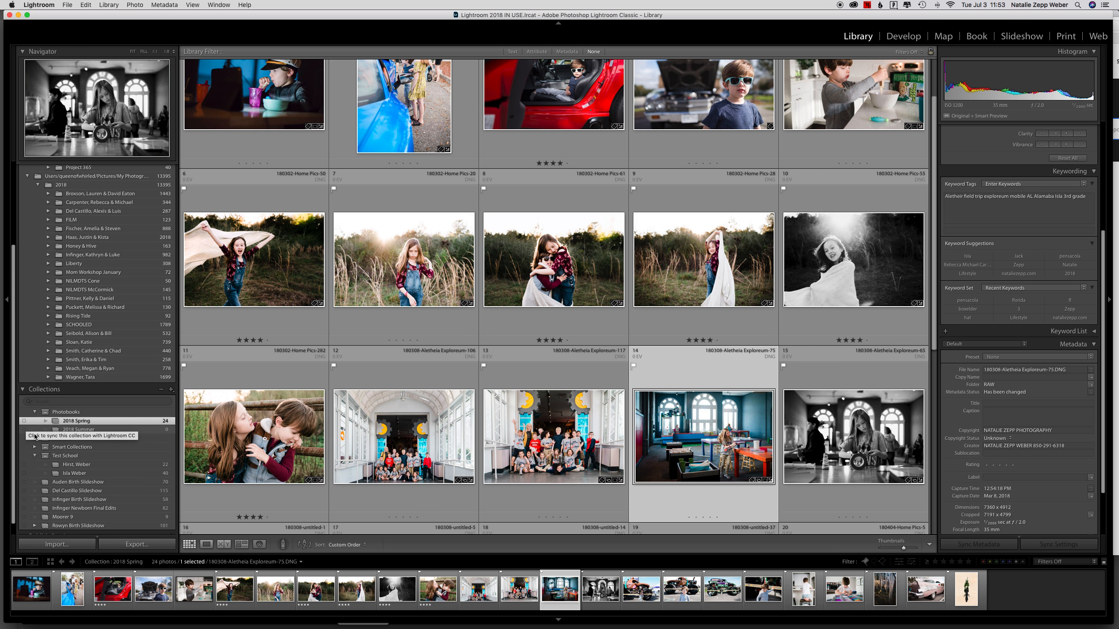
pyautogui.scroll(-1, 35, 436)
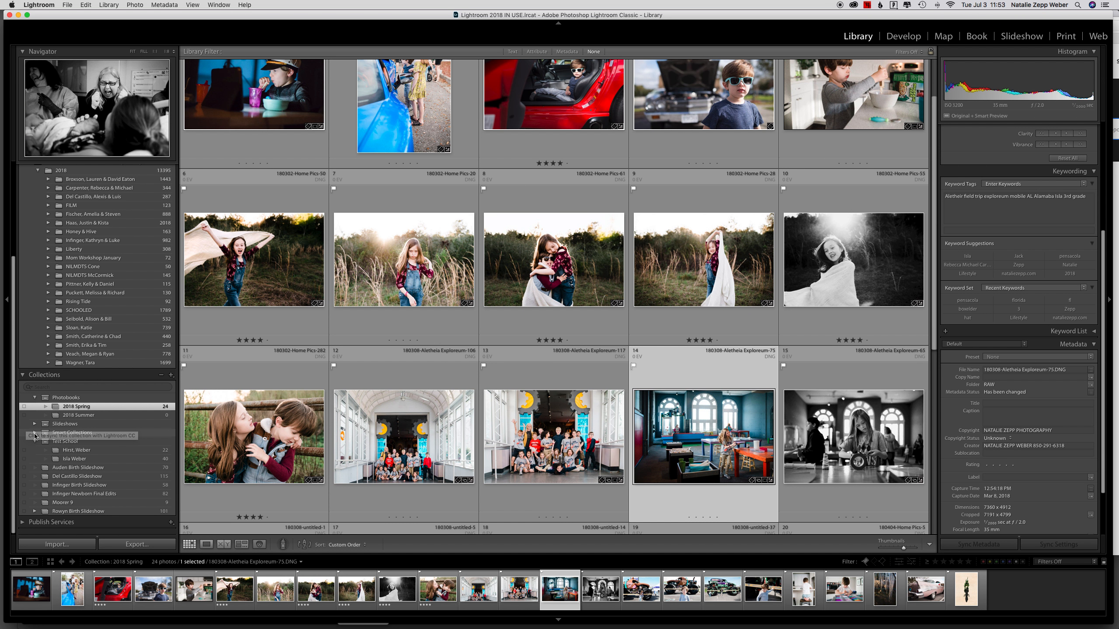
pyautogui.scroll(1, 26, 410)
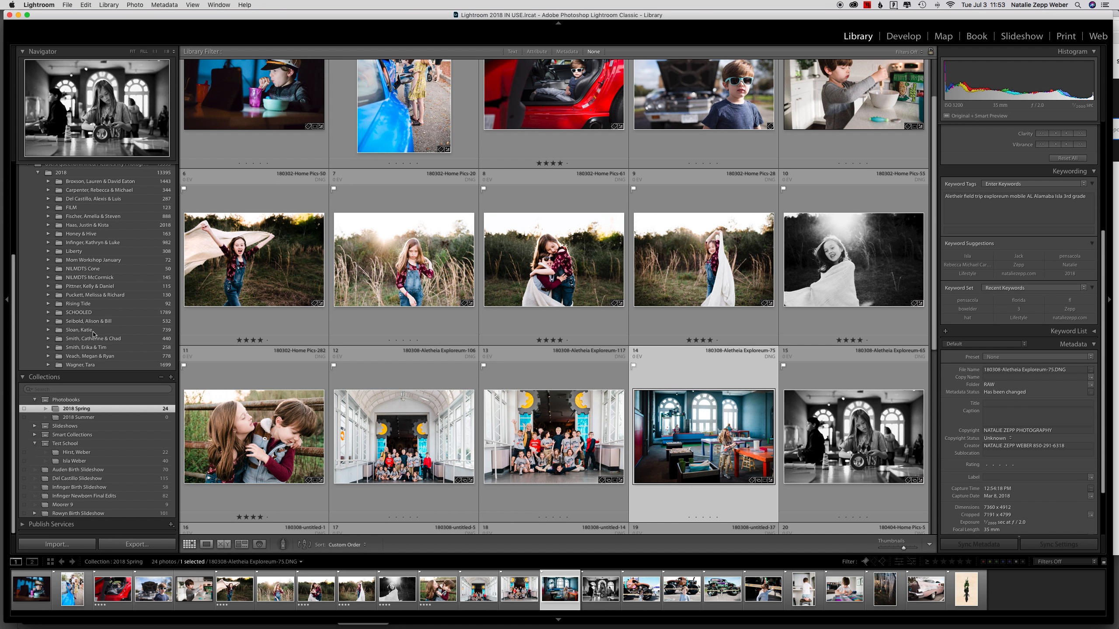
pyautogui.scroll(1, 93, 333)
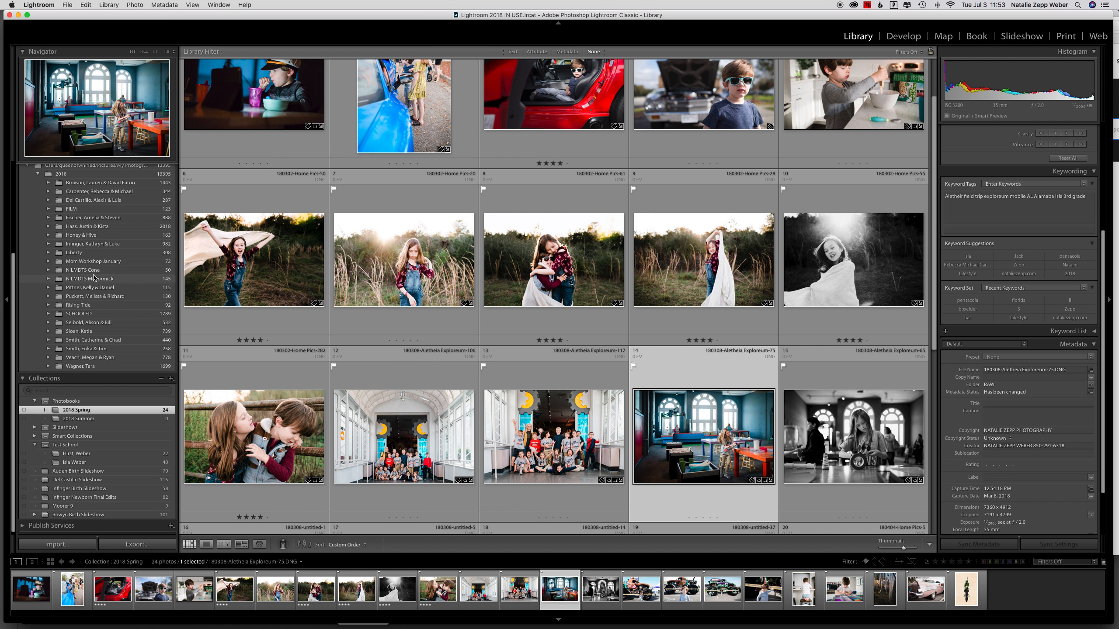
pyautogui.scroll(2, 106, 222)
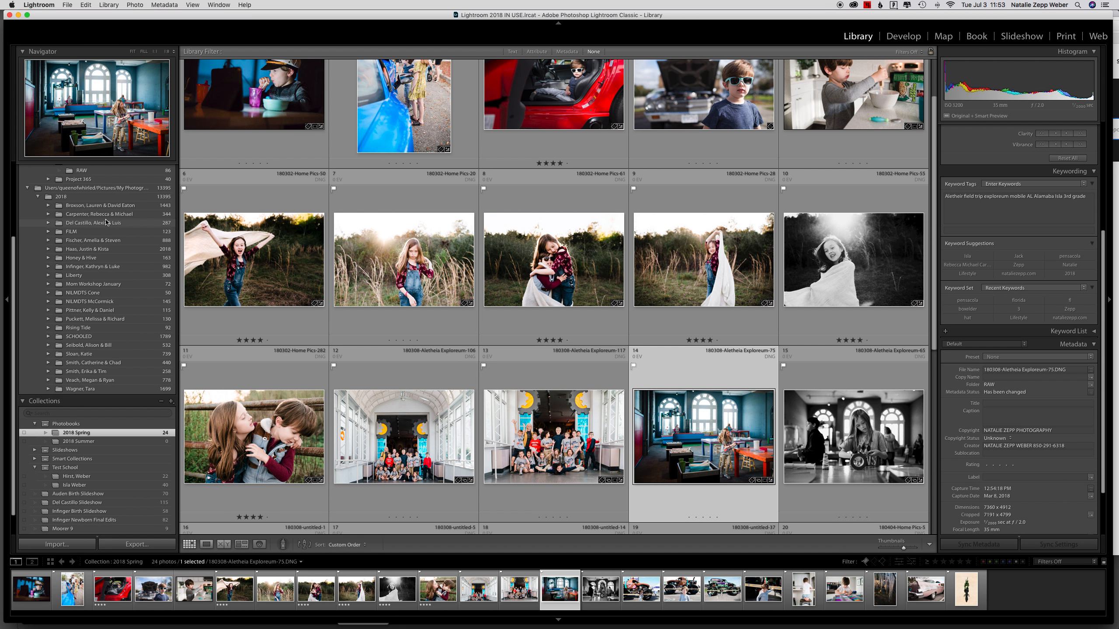
pyautogui.scroll(3, 107, 222)
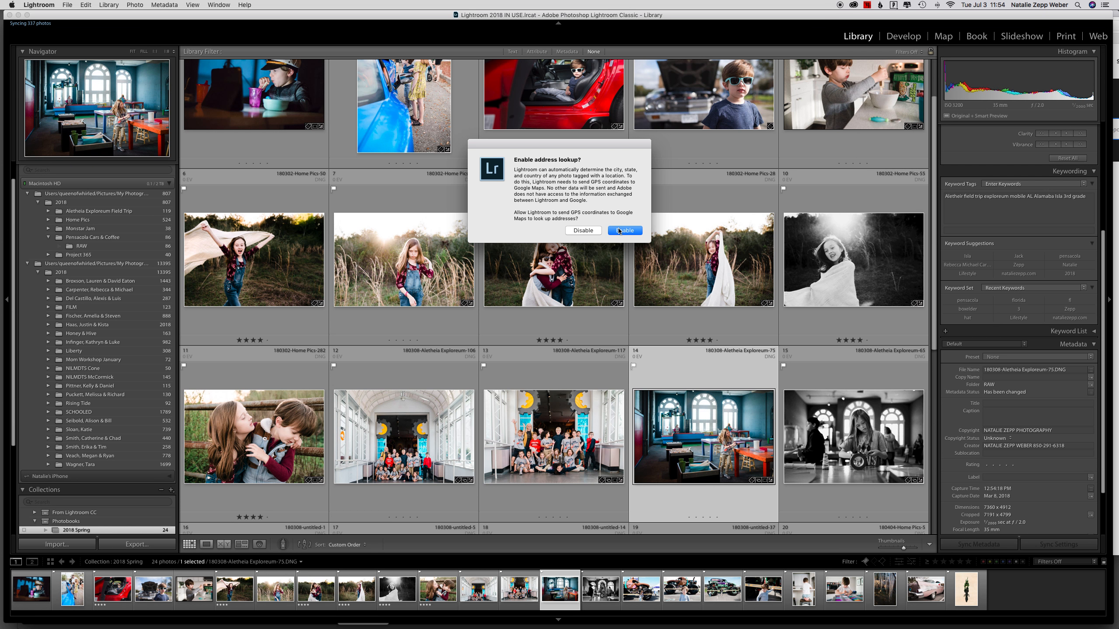
# - Enable address lookup and show the photos in the synced iPhone's Lightroom folder
pyautogui.click(618, 231)
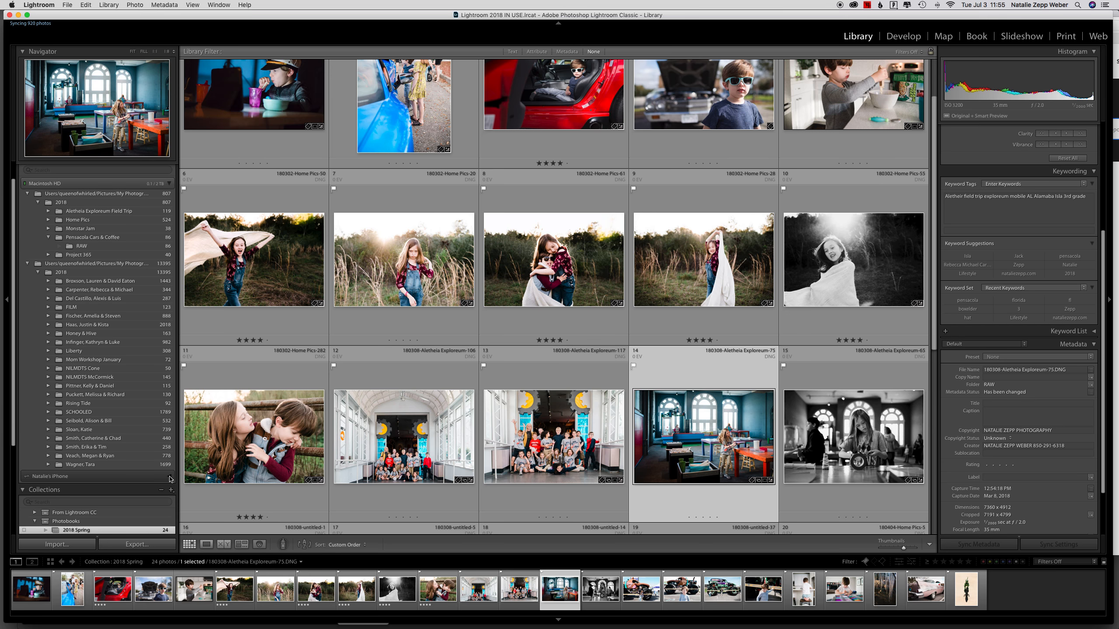
pyautogui.click(170, 477)
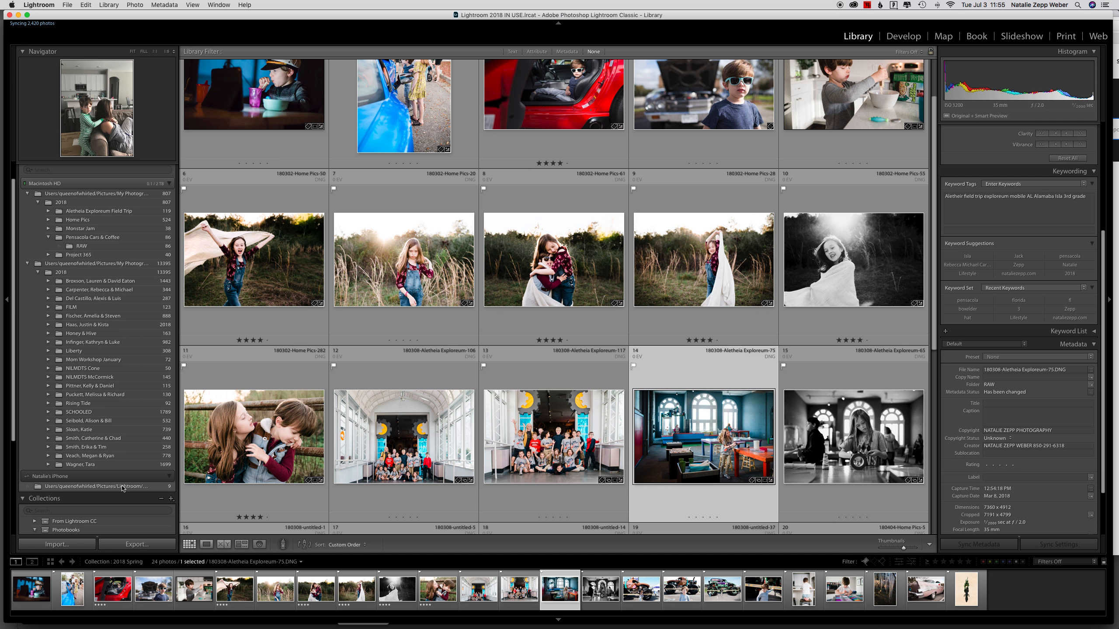
pyautogui.click(121, 488)
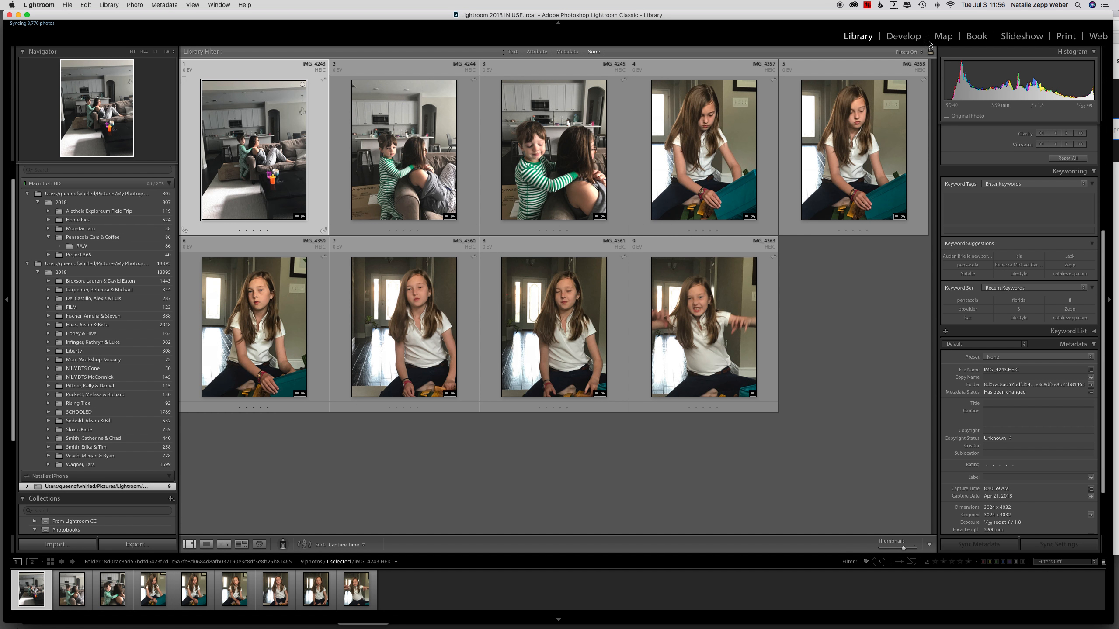
# - Straighten phone photo IMG_4243 in Develop with a crop rotation of about 3.29 degrees, and return to the Library
pyautogui.click(902, 36)
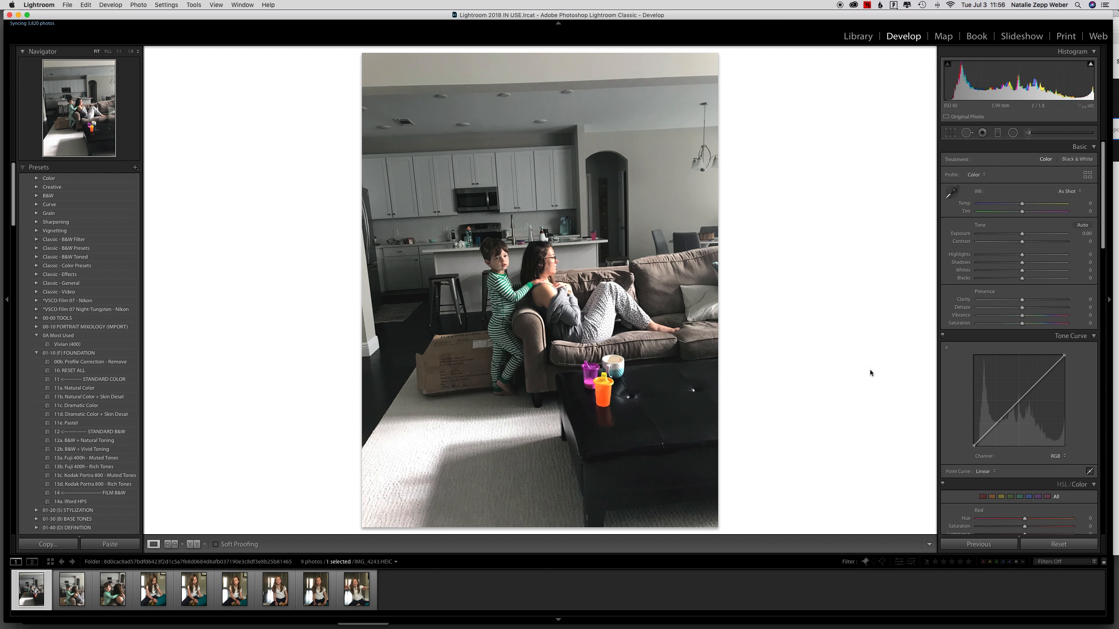
pyautogui.scroll(-10, 1022, 264)
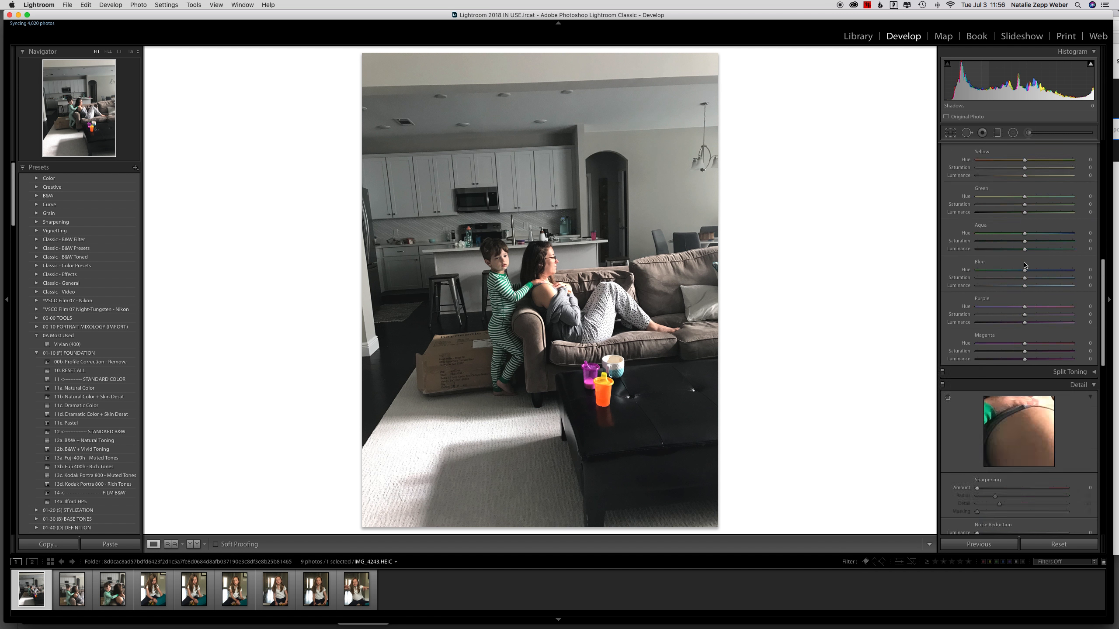
pyautogui.scroll(1, 991, 199)
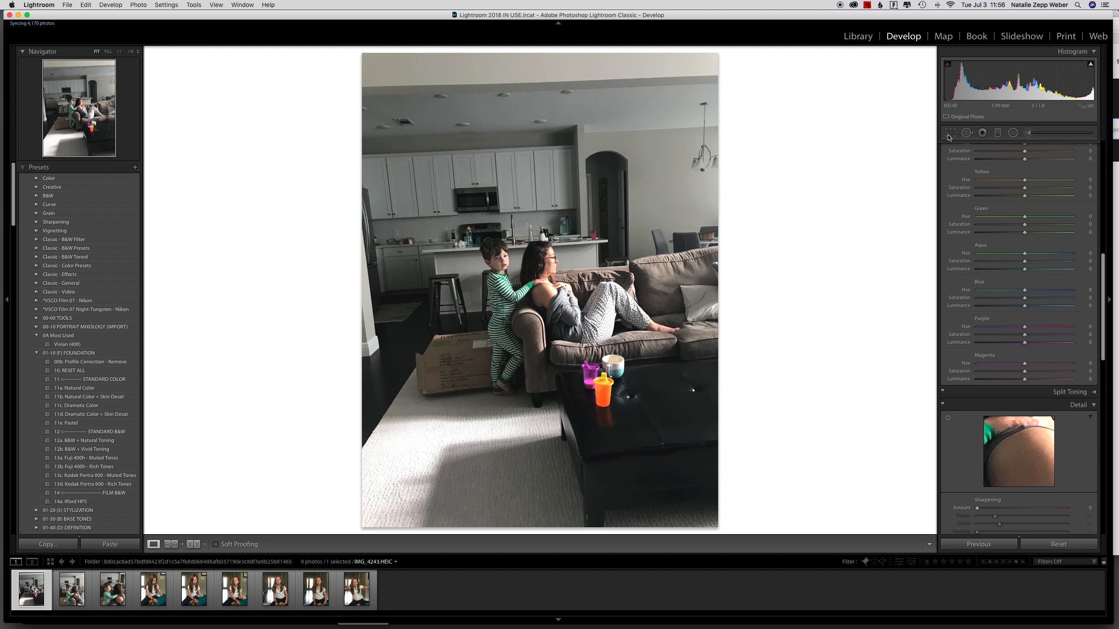
pyautogui.click(950, 133)
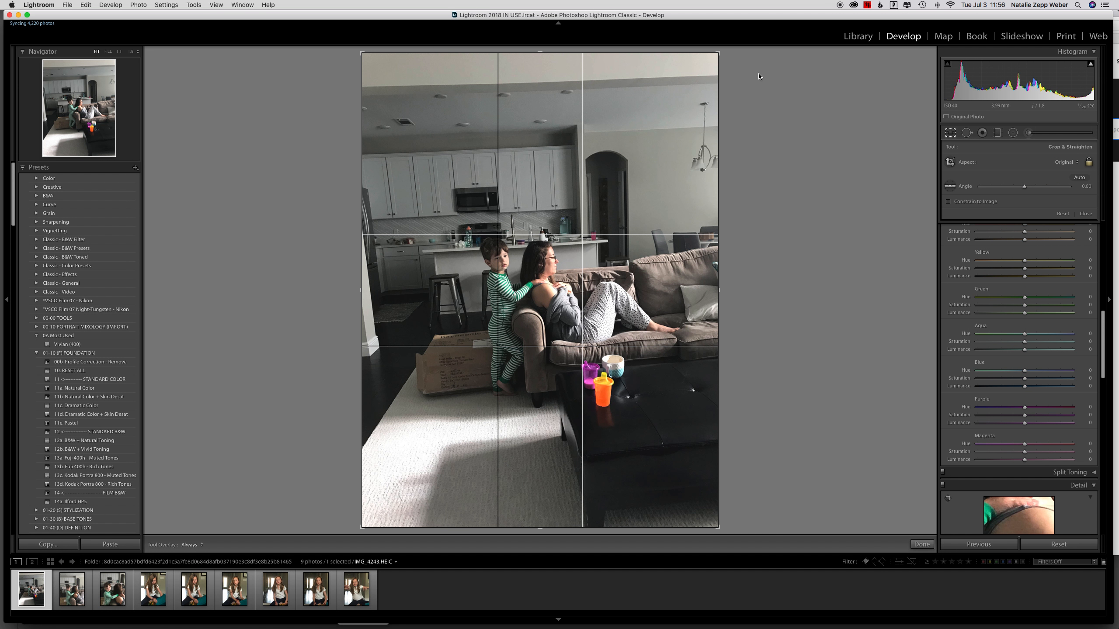
pyautogui.moveTo(748, 69); pyautogui.dragTo(753, 88)
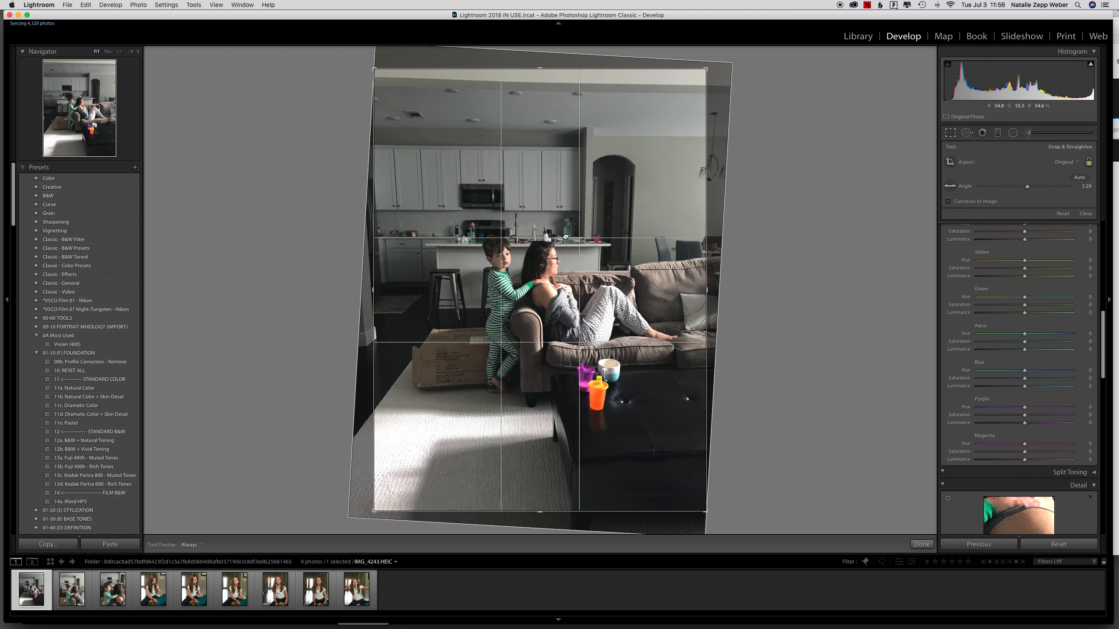
pyautogui.click(921, 544)
pyautogui.click(865, 38)
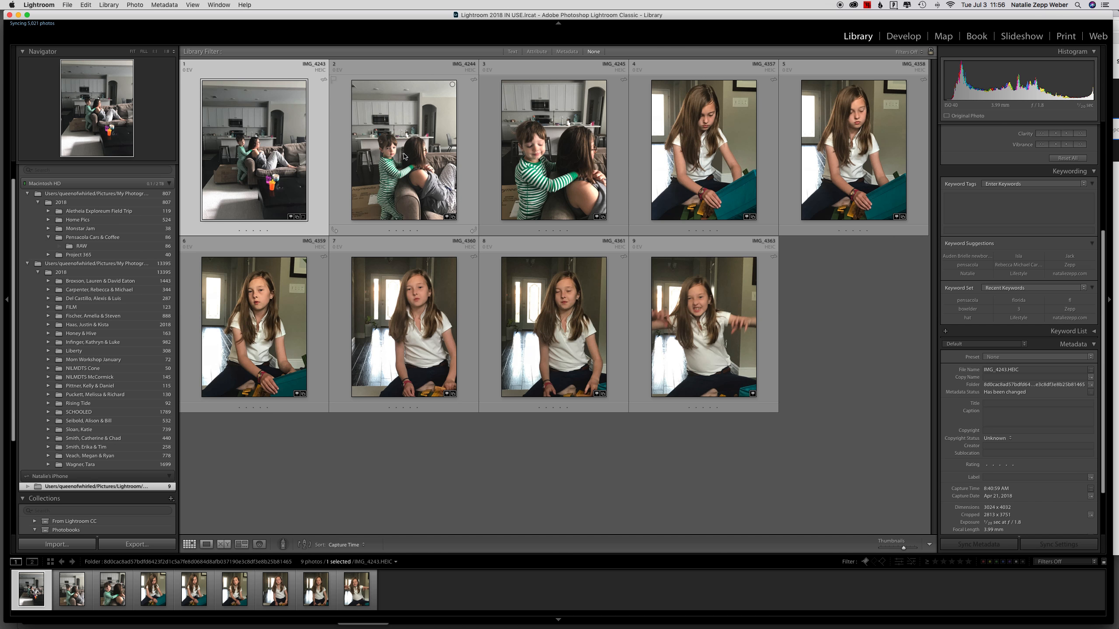
# - Set up an export of IMG_4243 and IMG_4244 to the Smartphone Backup folder inside My Photographs
pyautogui.keyDown('super'); pyautogui.click(403, 158); pyautogui.keyUp('super')
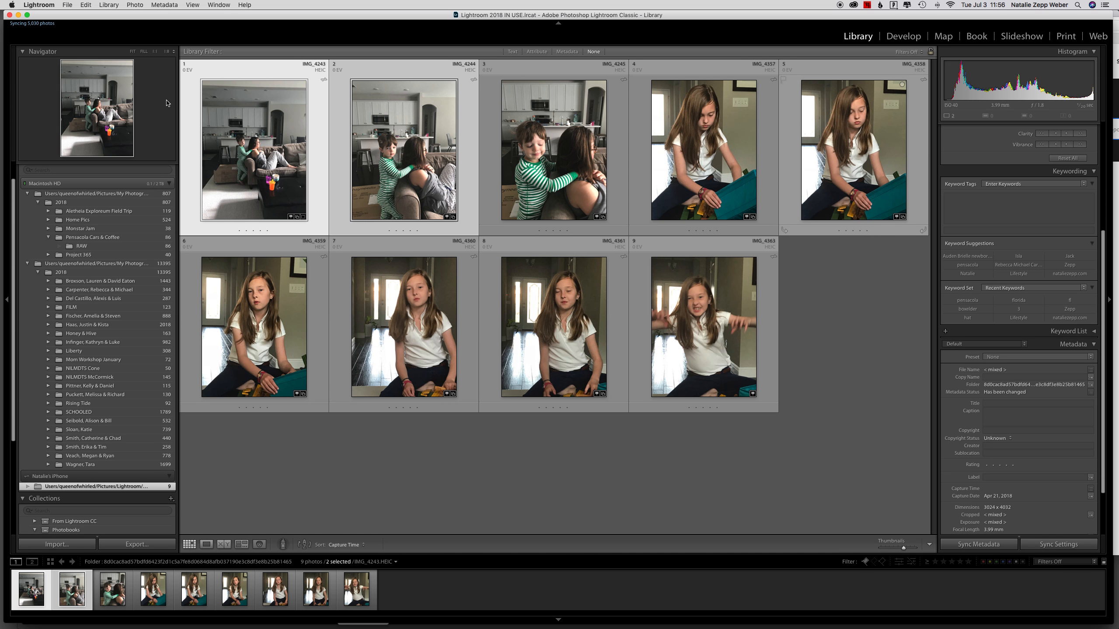
pyautogui.click(67, 5)
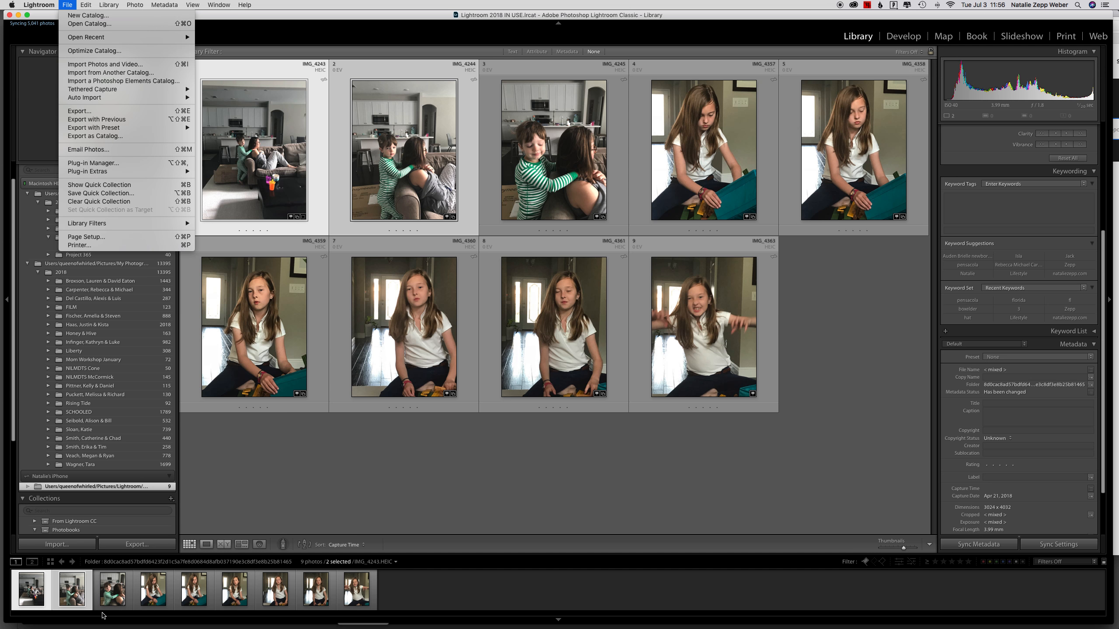
pyautogui.click(99, 113)
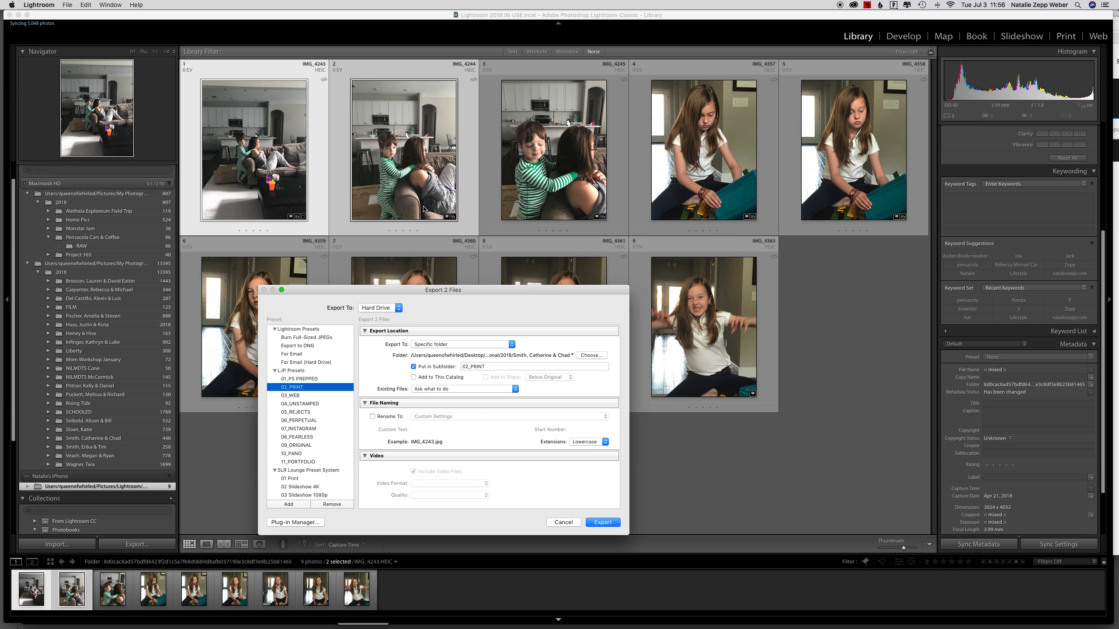
pyautogui.click(599, 357)
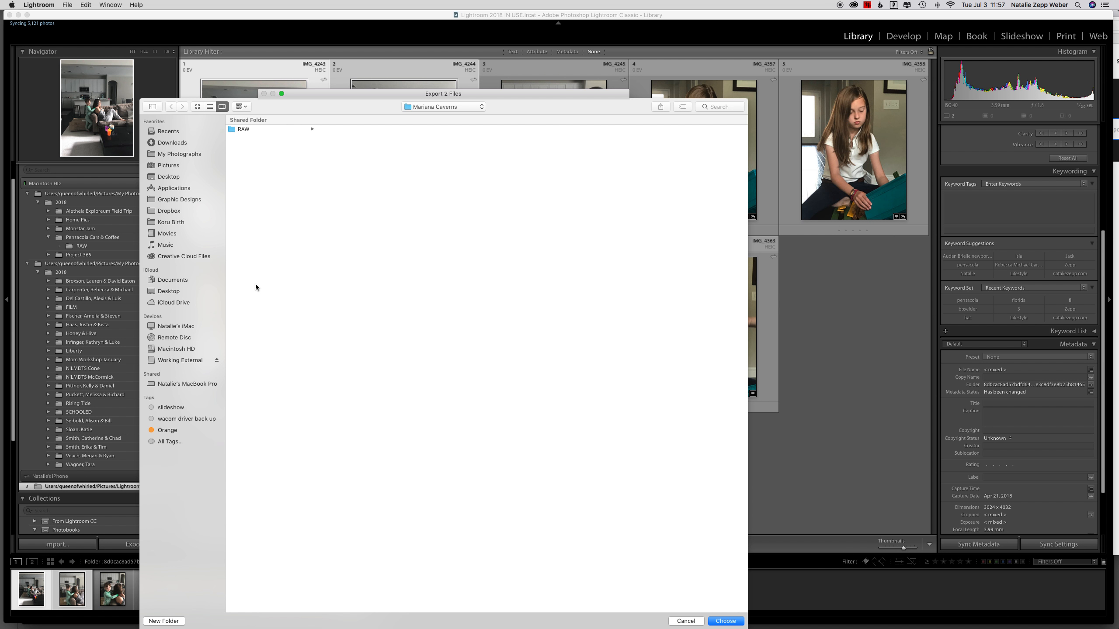
pyautogui.click(185, 154)
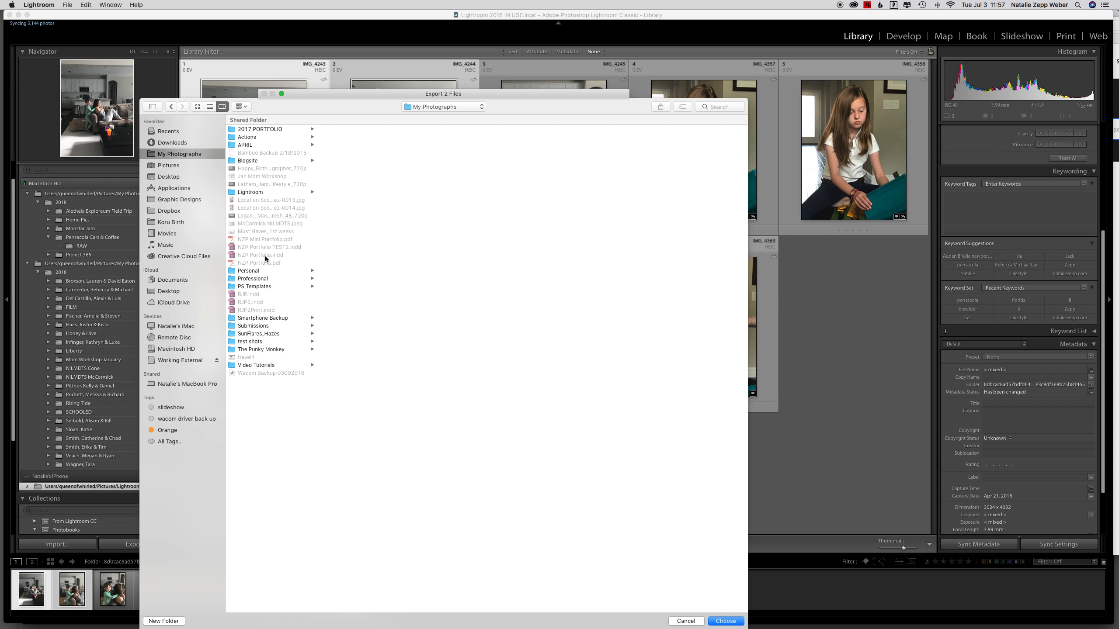
pyautogui.click(276, 317)
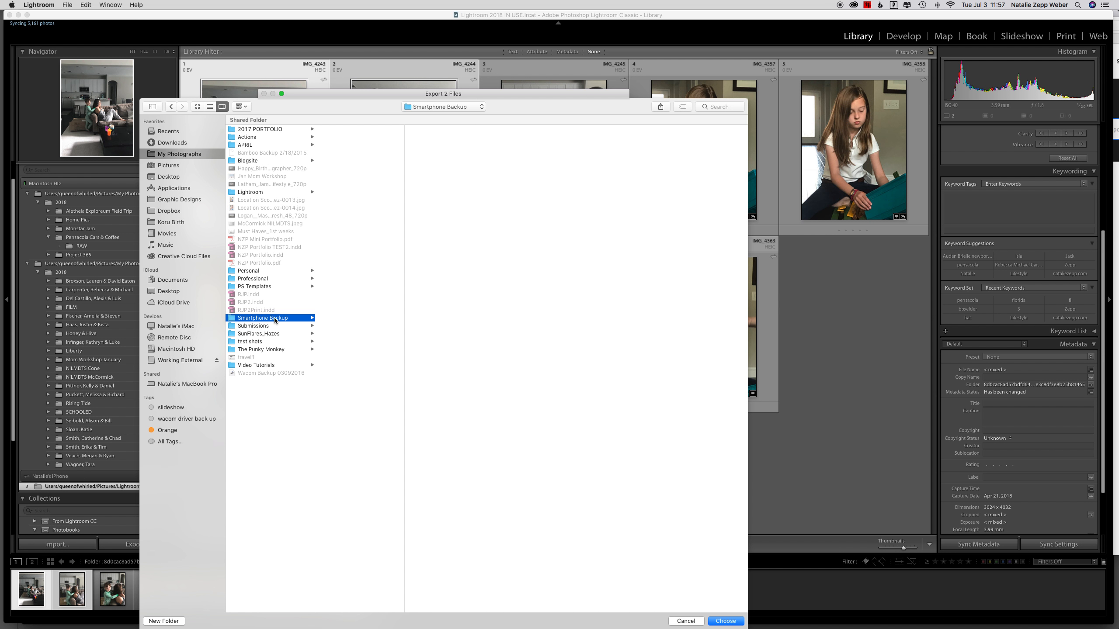
pyautogui.click(725, 621)
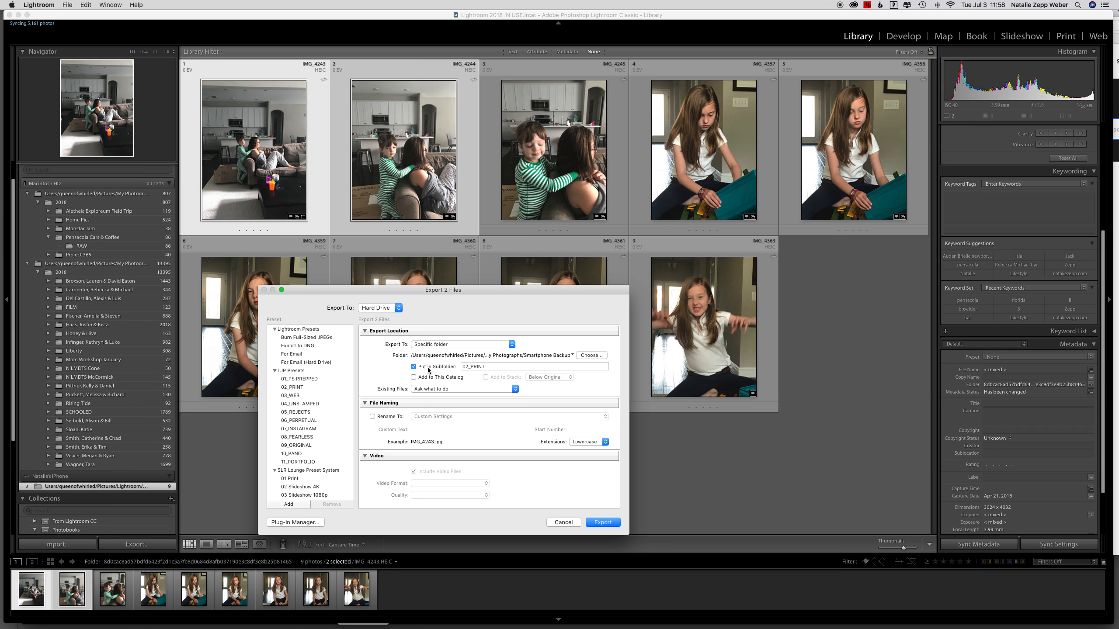
# - Name the export subfolder 2018 and review the file, sizing, metadata, watermark and post-processing settings
pyautogui.click(413, 366)
pyautogui.click(414, 367)
pyautogui.click(417, 368)
pyautogui.click(490, 370)
pyautogui.write('2018')
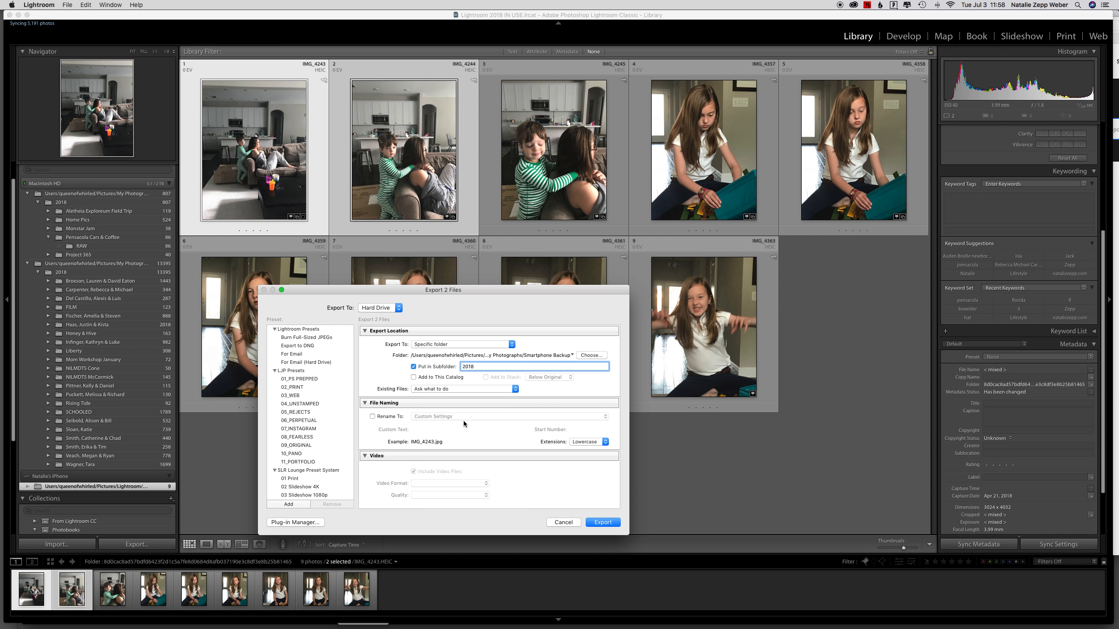
pyautogui.scroll(-5, 463, 420)
pyautogui.scroll(-2, 463, 420)
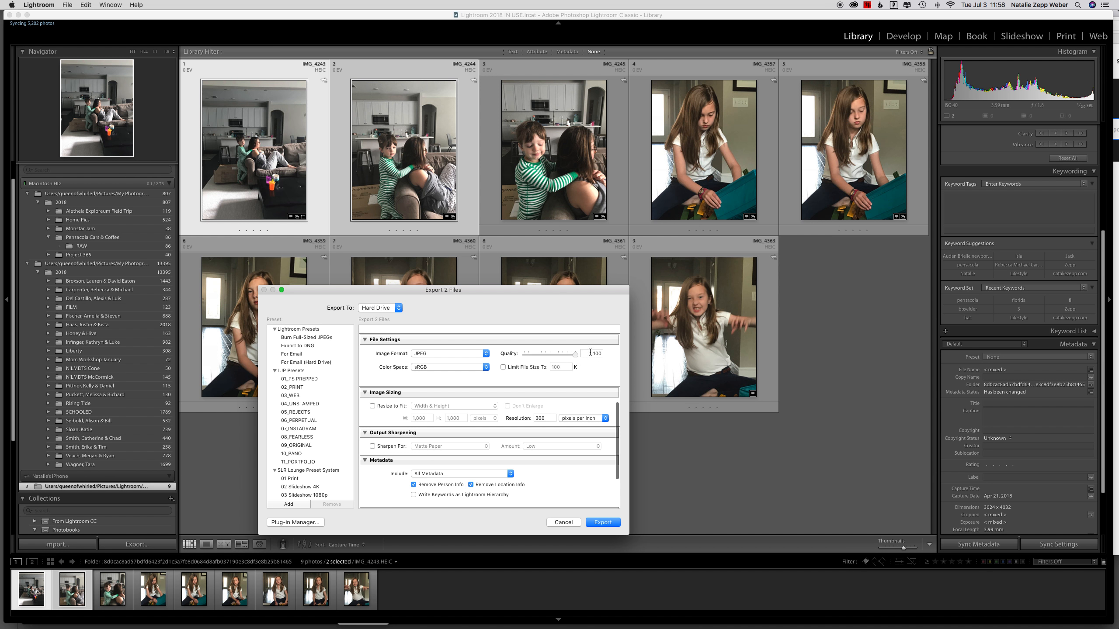
pyautogui.scroll(-2, 481, 426)
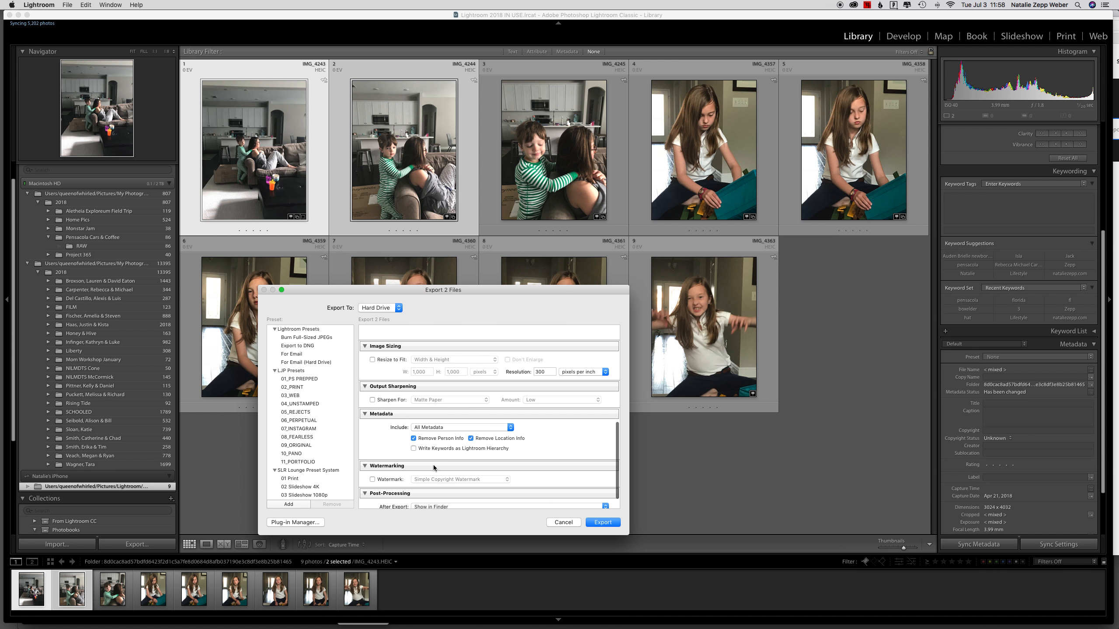
pyautogui.scroll(-1, 431, 460)
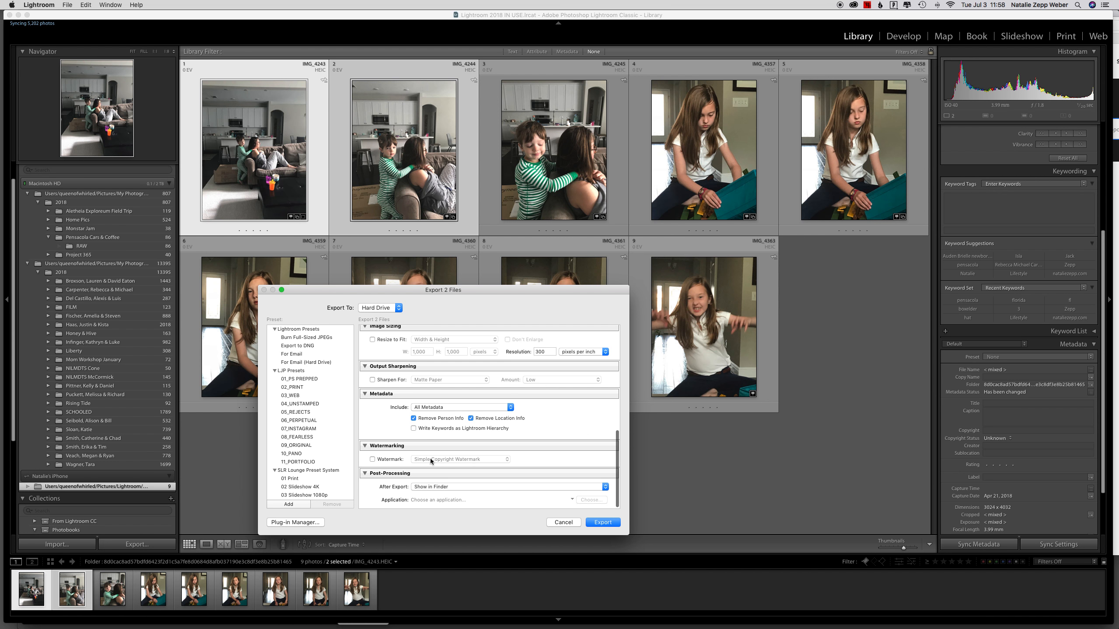